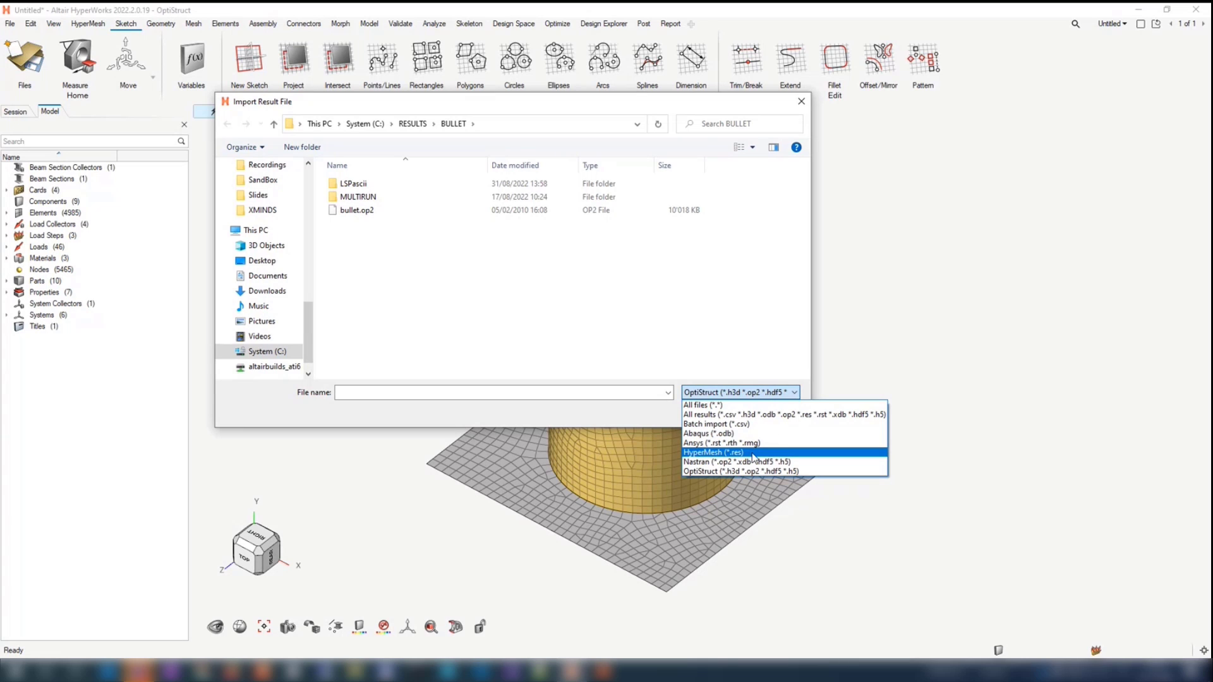
Import the result file bullet.res using the HyperMesh (*.res) file type and dismiss the results import notice
click(753, 453)
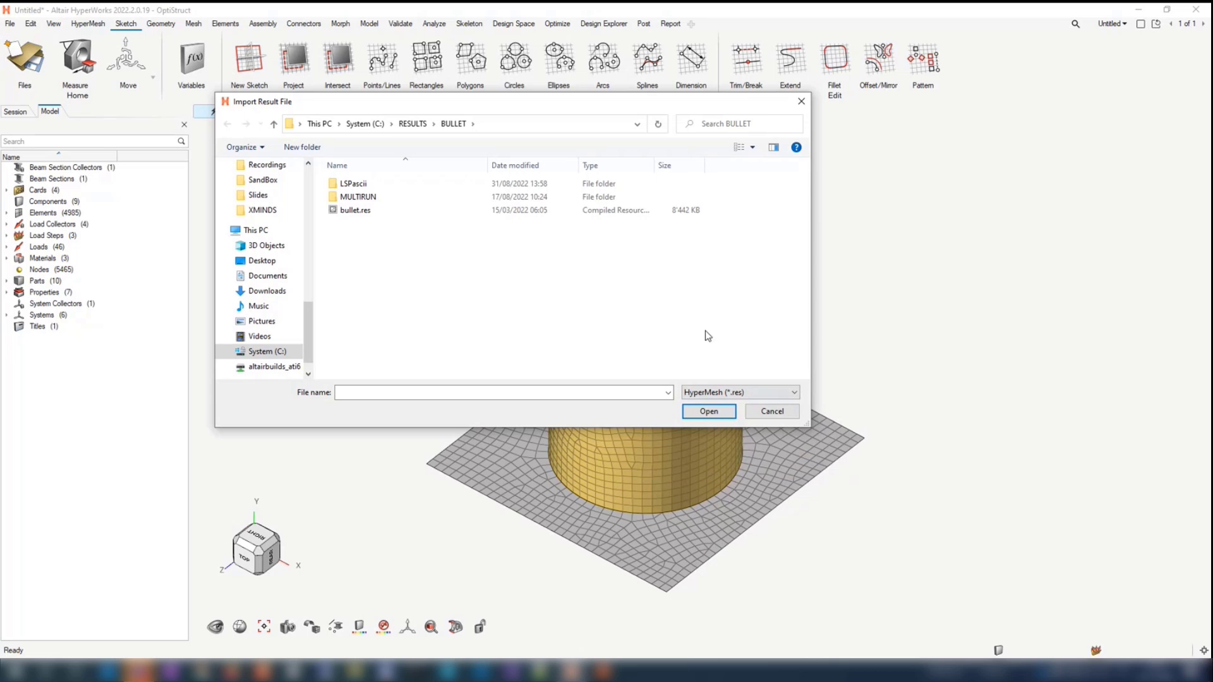
click(357, 213)
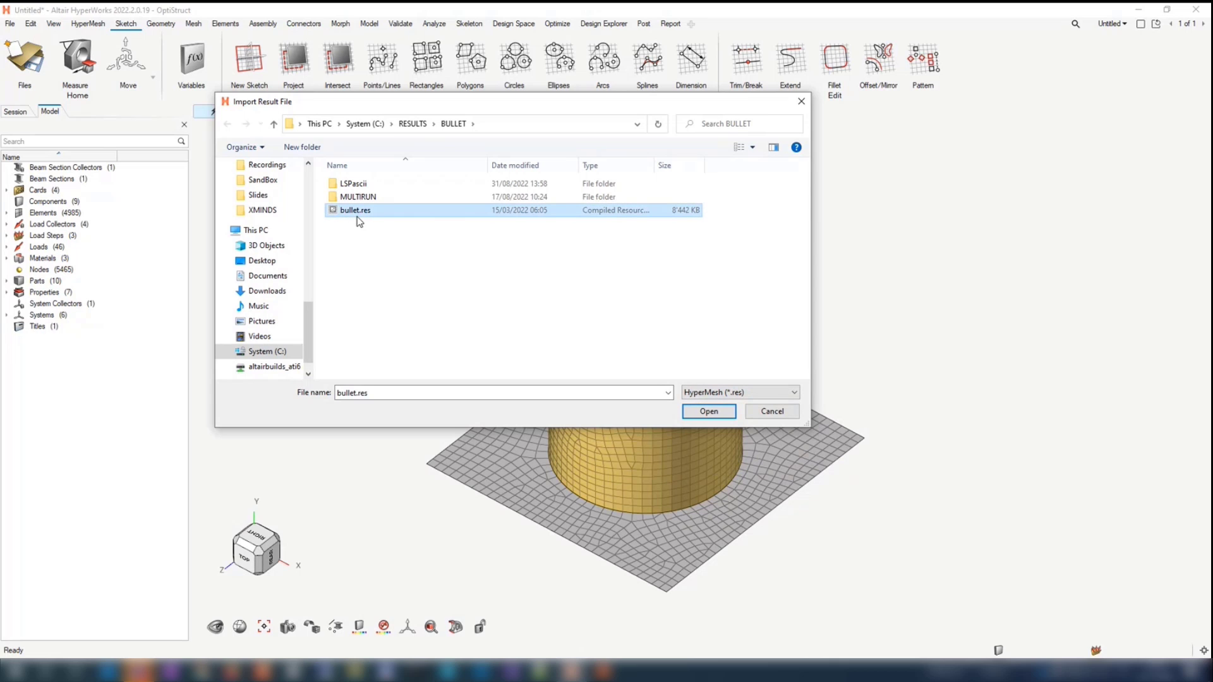
click(699, 412)
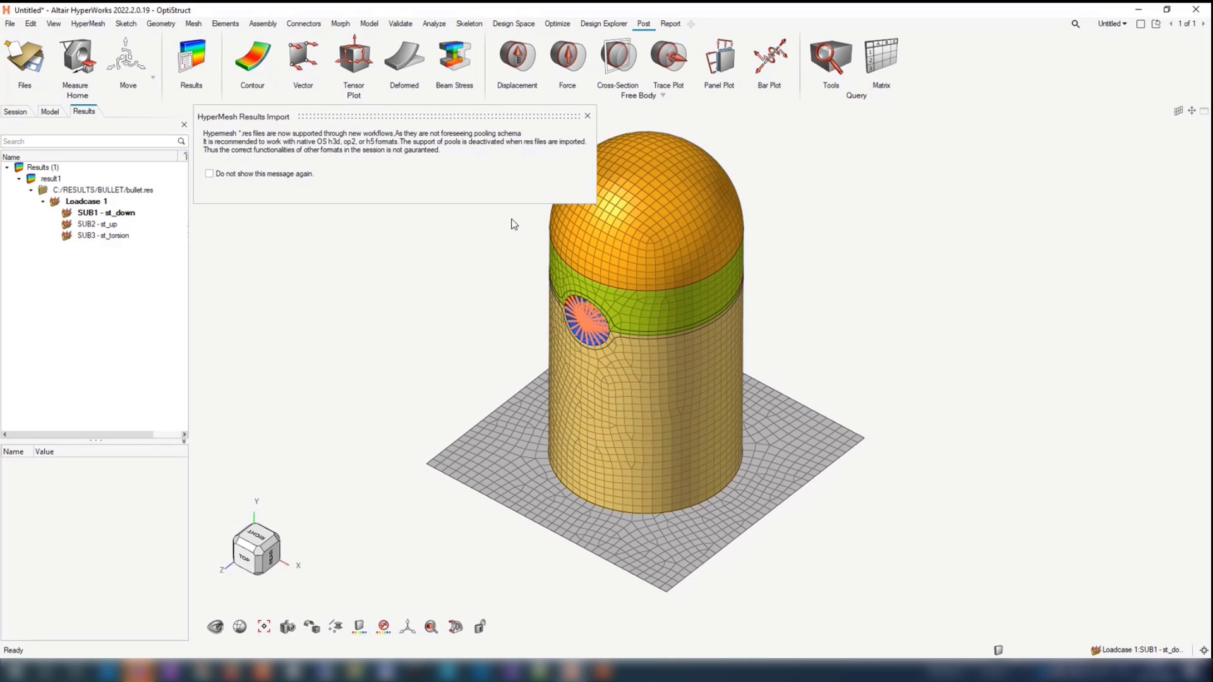
click(587, 116)
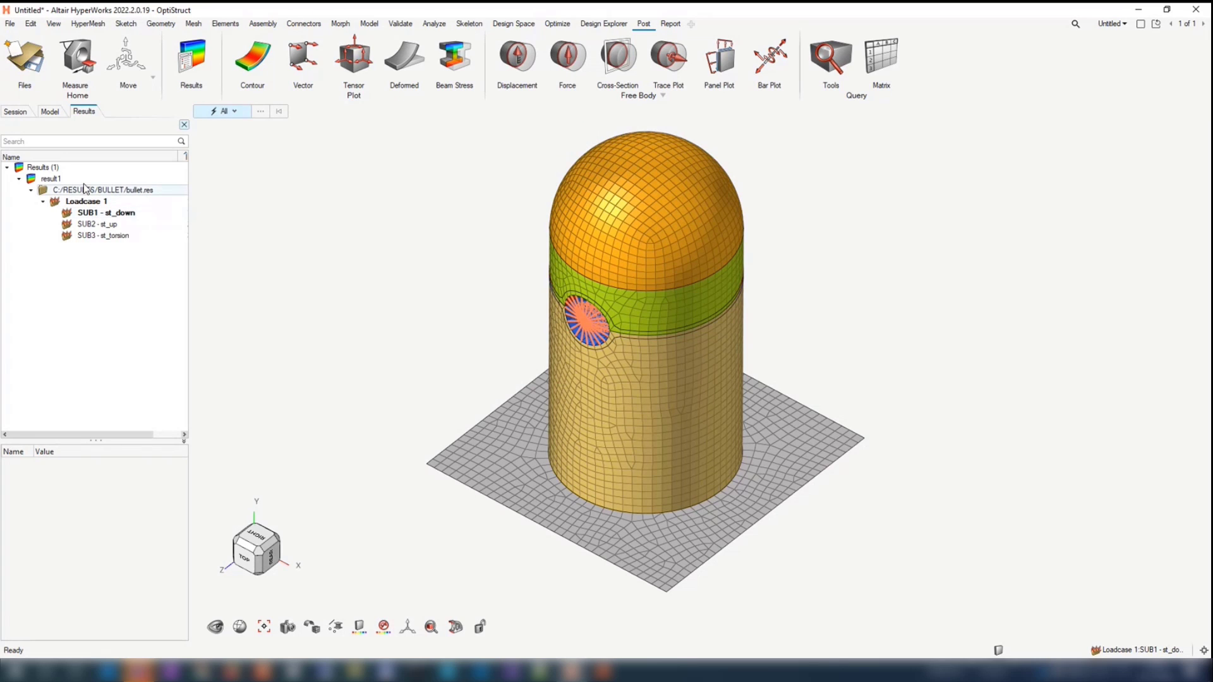
Widen the results browser and plot a contour named DISP showing displacement magnitude in the global system
drag(189, 202, 323, 198)
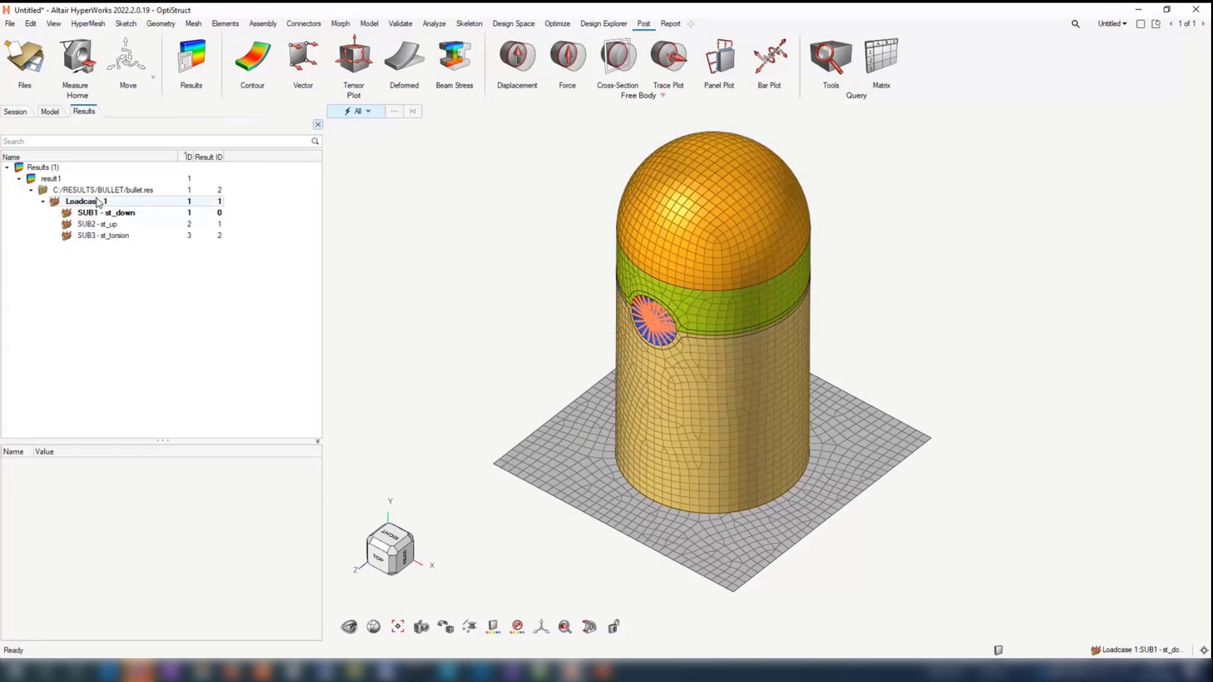
click(239, 50)
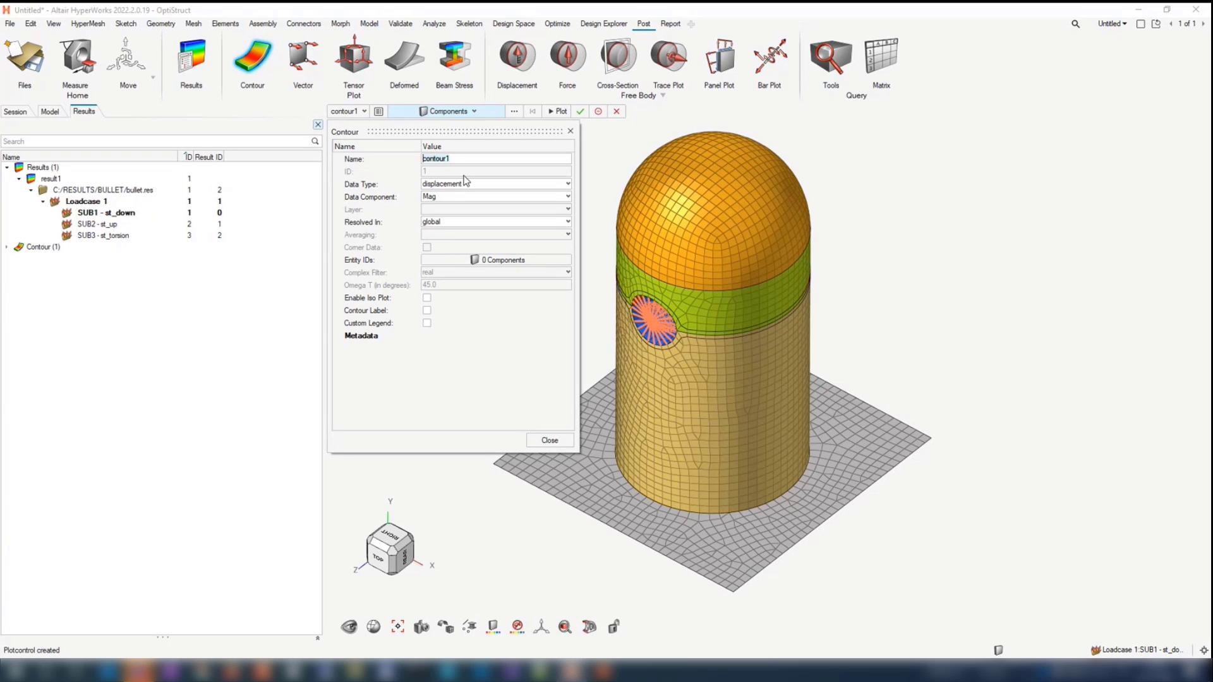
text(DISP)
click(560, 112)
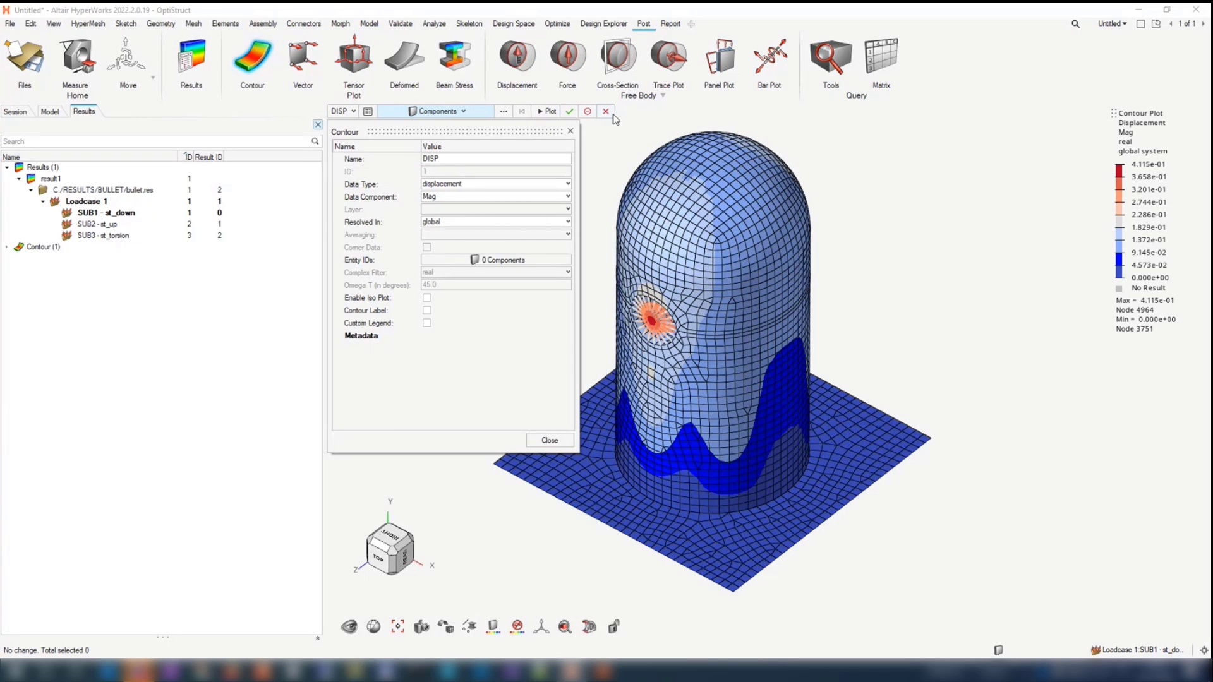
click(606, 112)
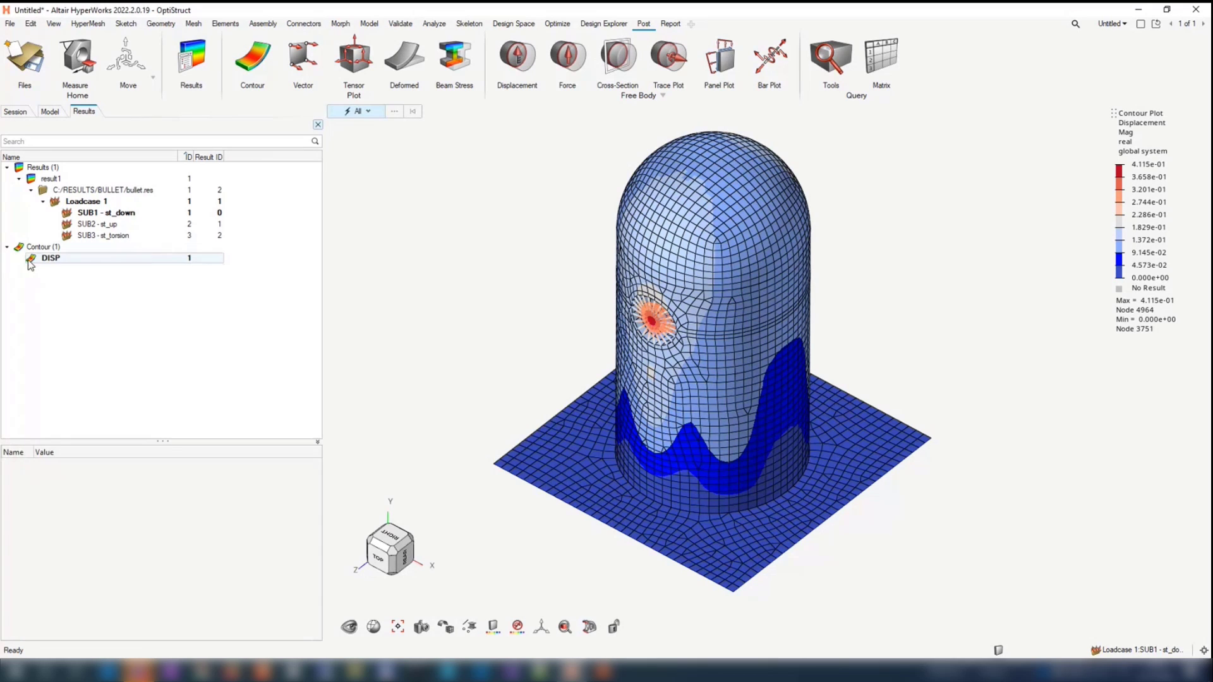
click(28, 260)
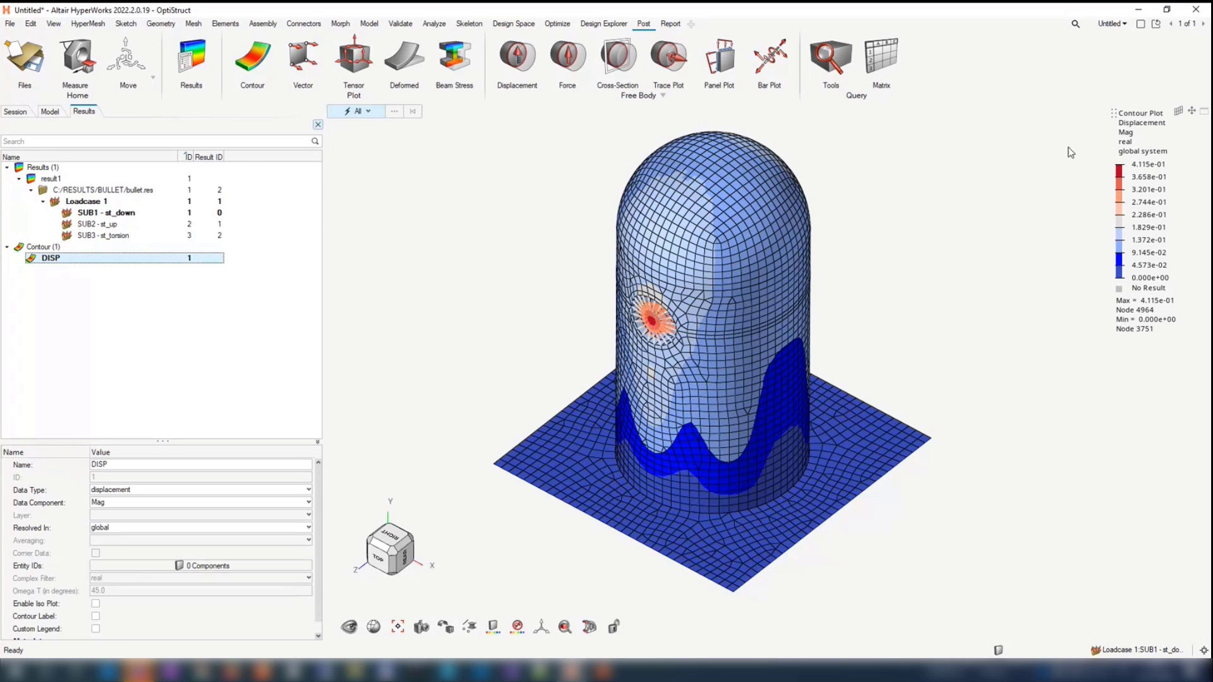
Plot a second contour named STRESS of Abs. Max. Principal Stress with simple averaging
click(238, 54)
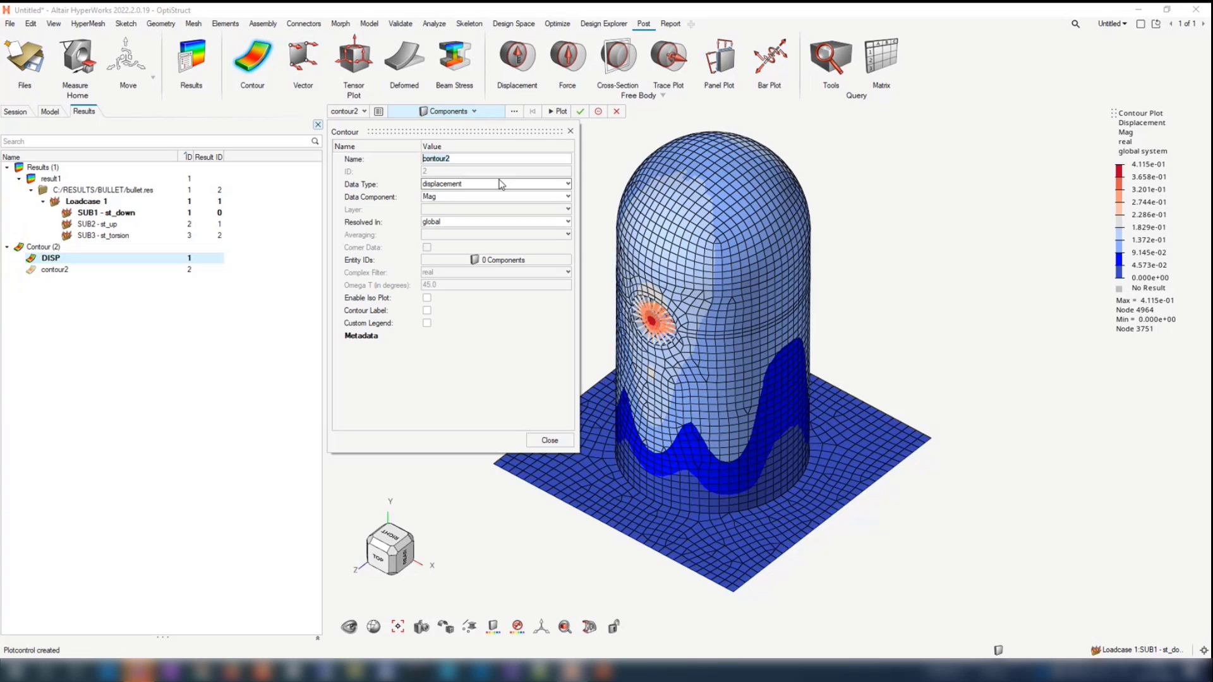
text(STRESS)
click(513, 184)
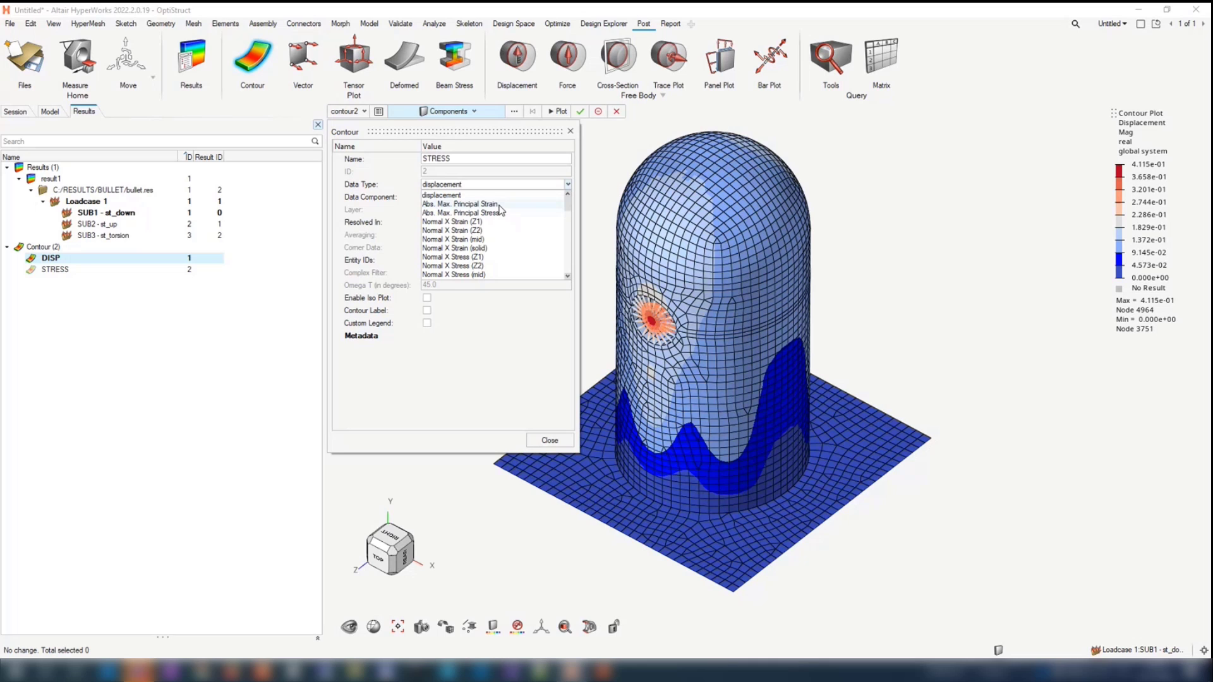
click(499, 213)
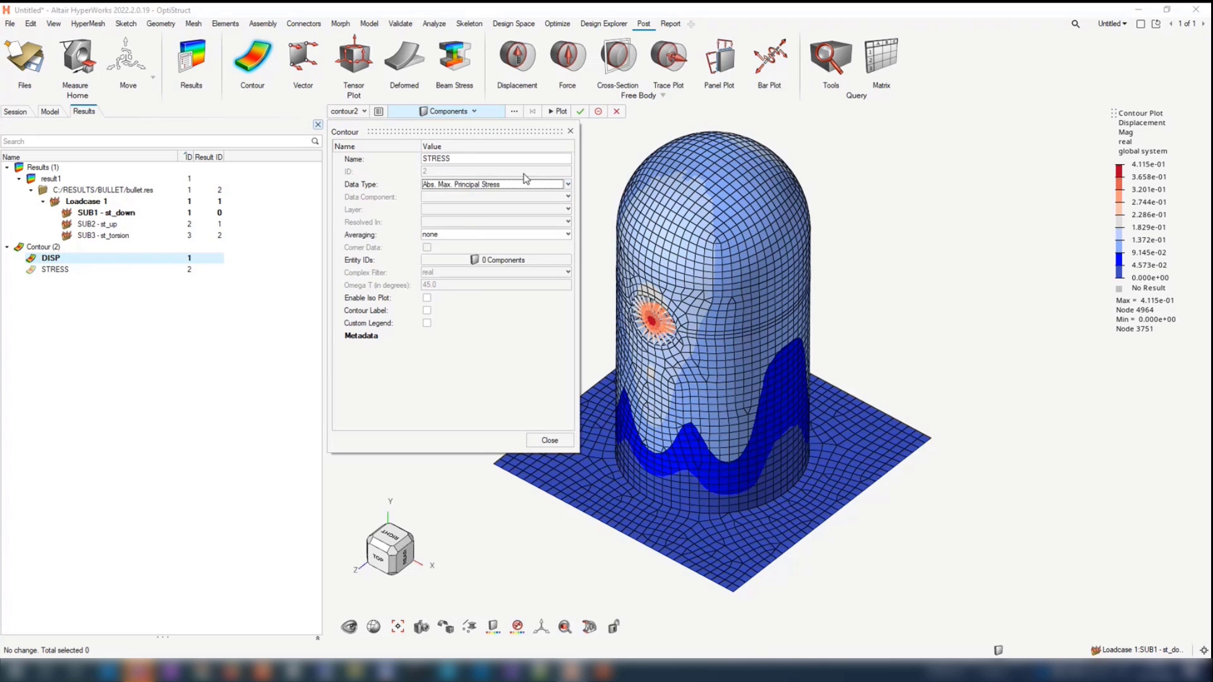
click(560, 112)
click(467, 236)
click(442, 292)
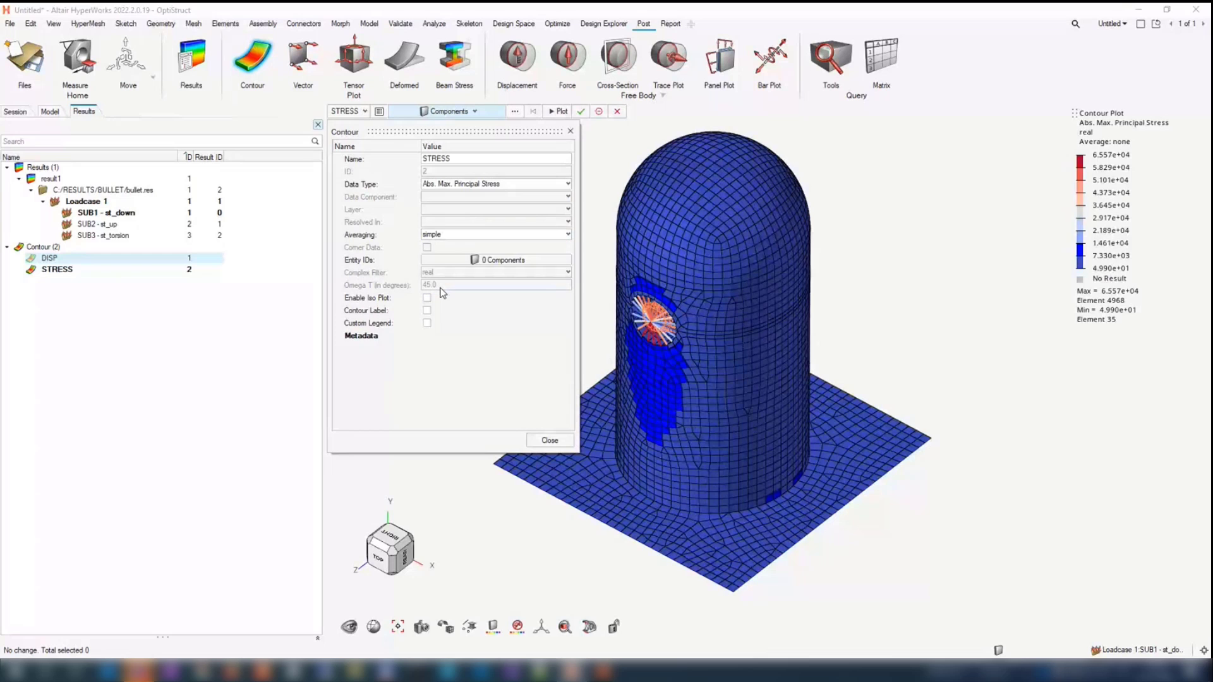
click(599, 112)
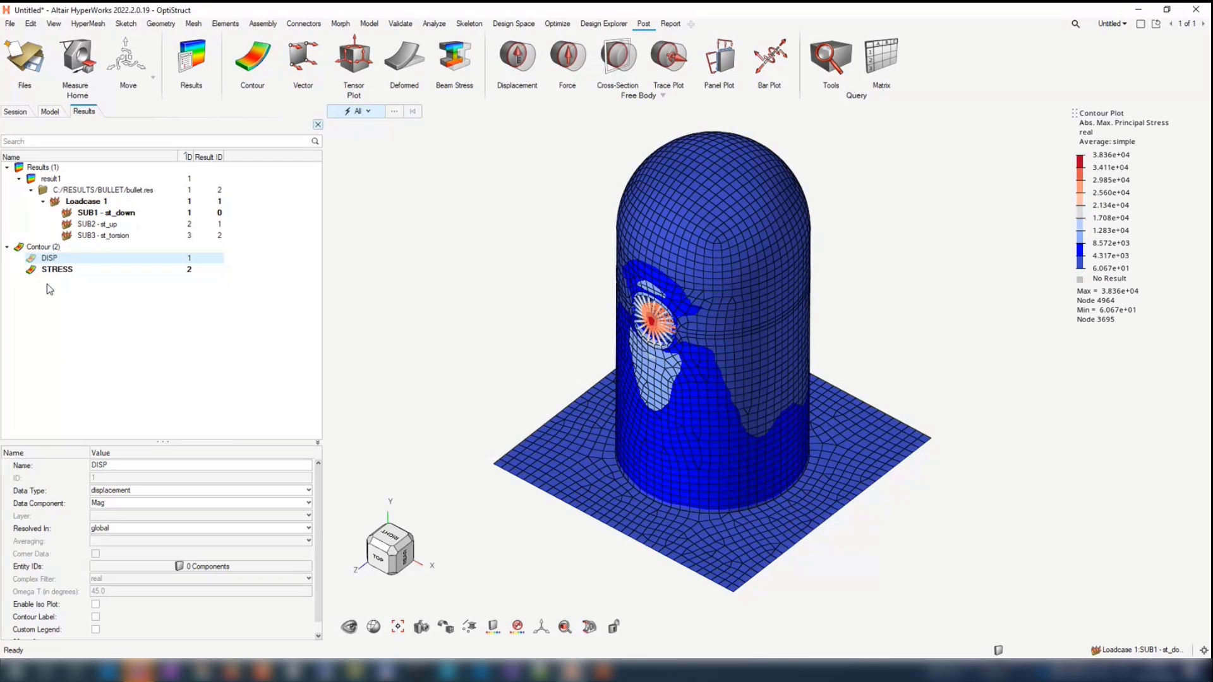
Display the DISP contour briefly and return to the STRESS contour to compare them
middle_drag(572, 314, 893, 320)
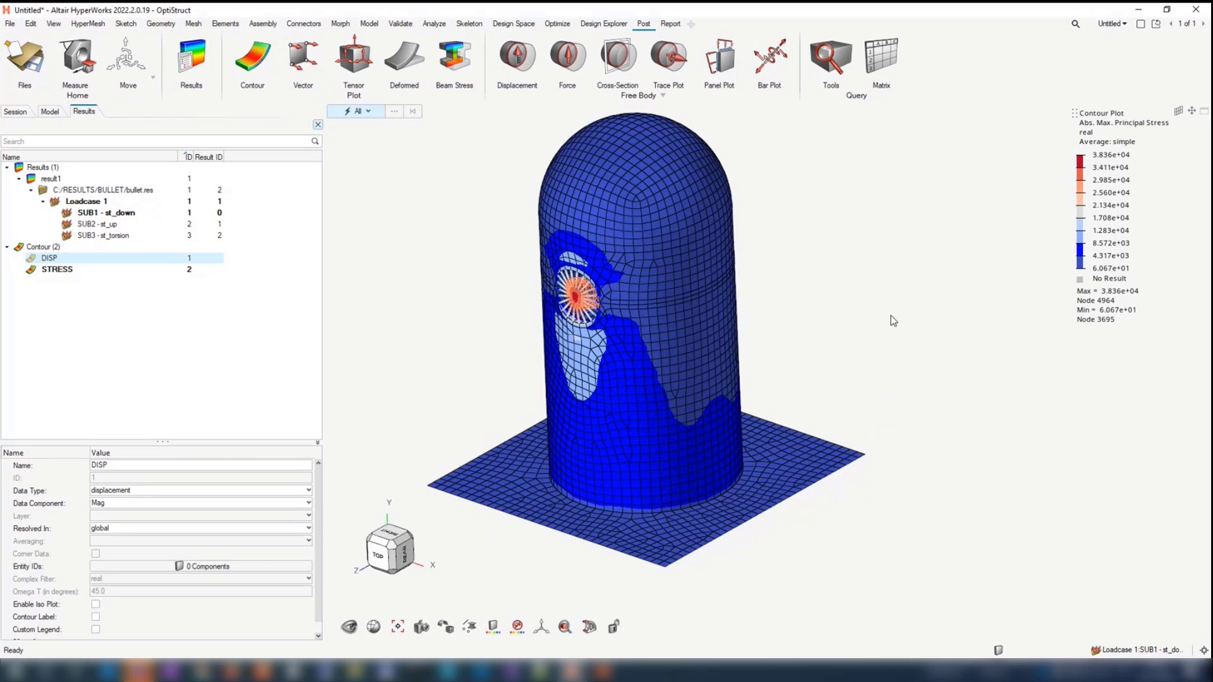
click(33, 260)
click(30, 268)
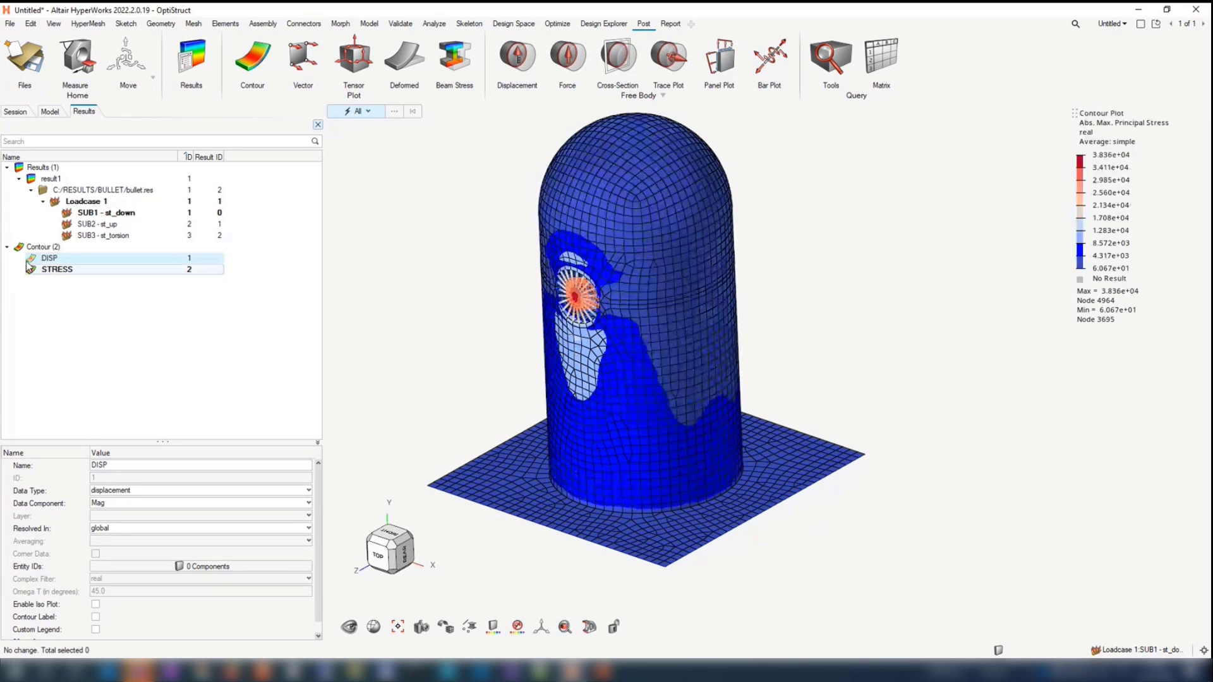
Show the deformed shape and go through the subcases SUB2 - st_up and SUB3 - st_torsion
click(407, 83)
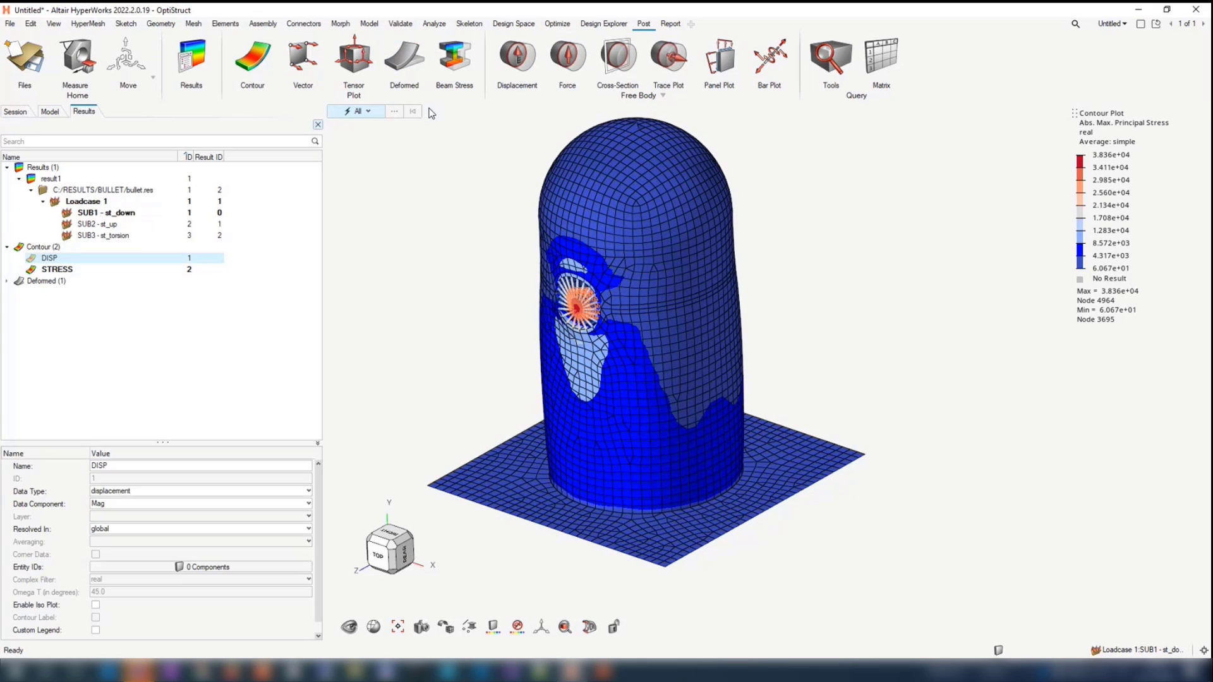
click(85, 224)
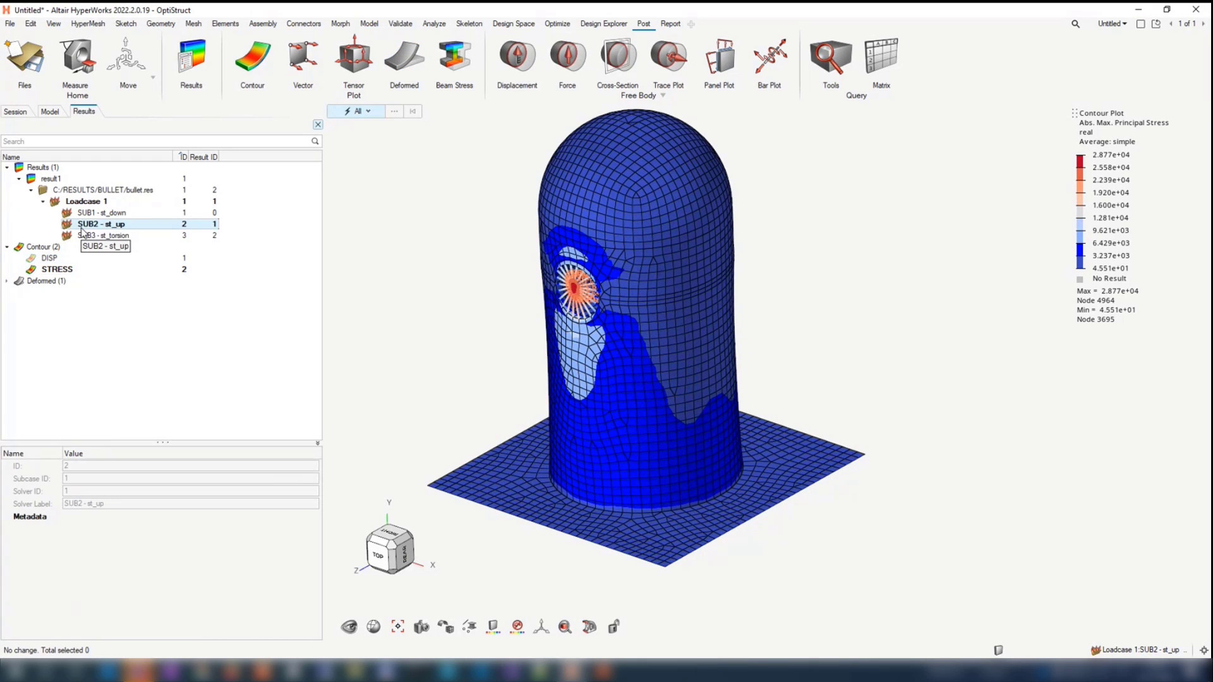
click(101, 236)
middle_drag(493, 298, 527, 341)
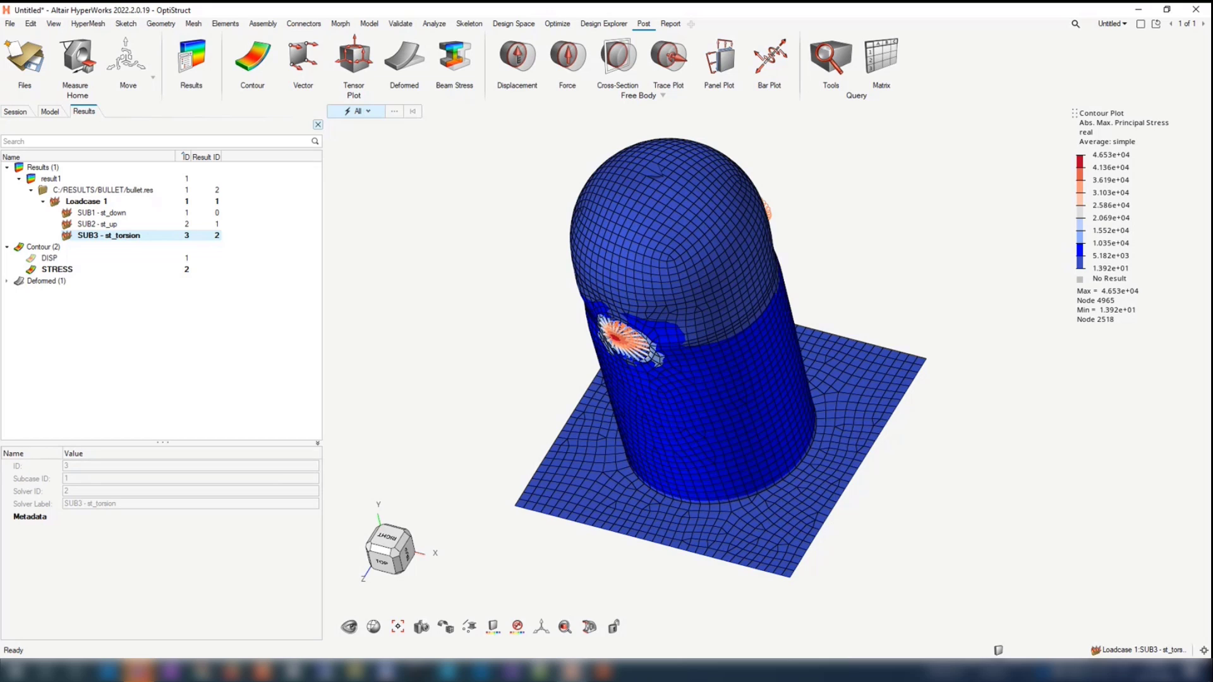
Open the legacy panel area, check which tools its Post page offers, and close it again
click(54, 23)
click(127, 184)
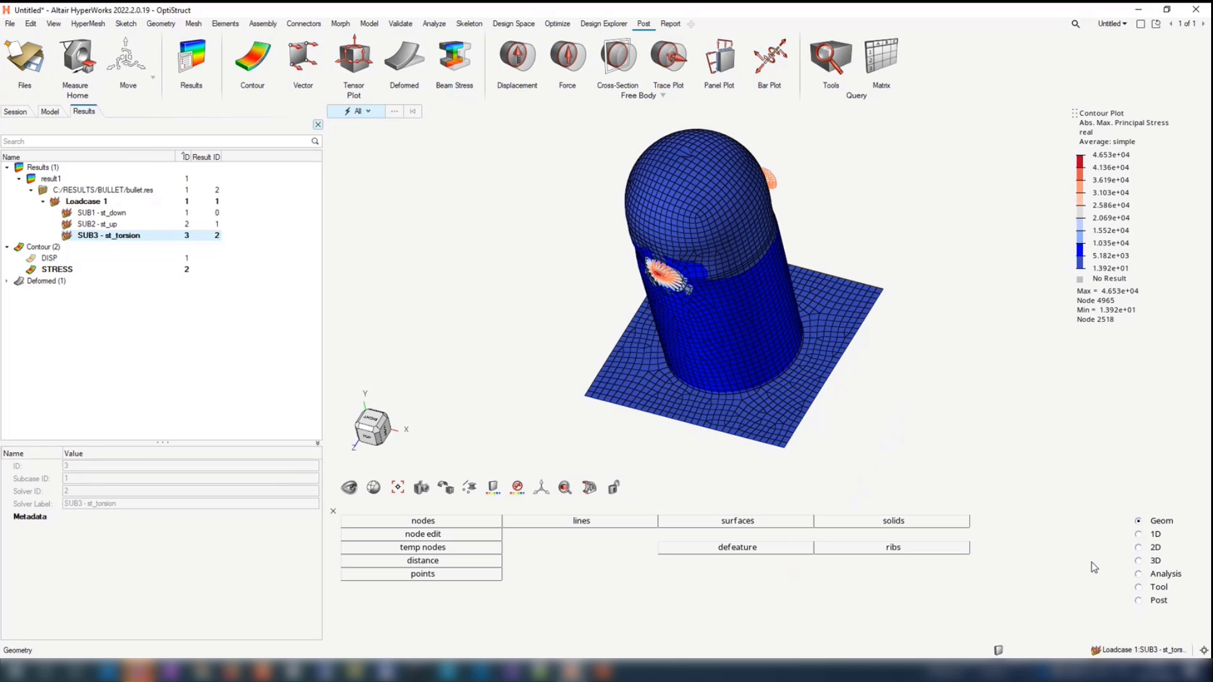
click(1140, 600)
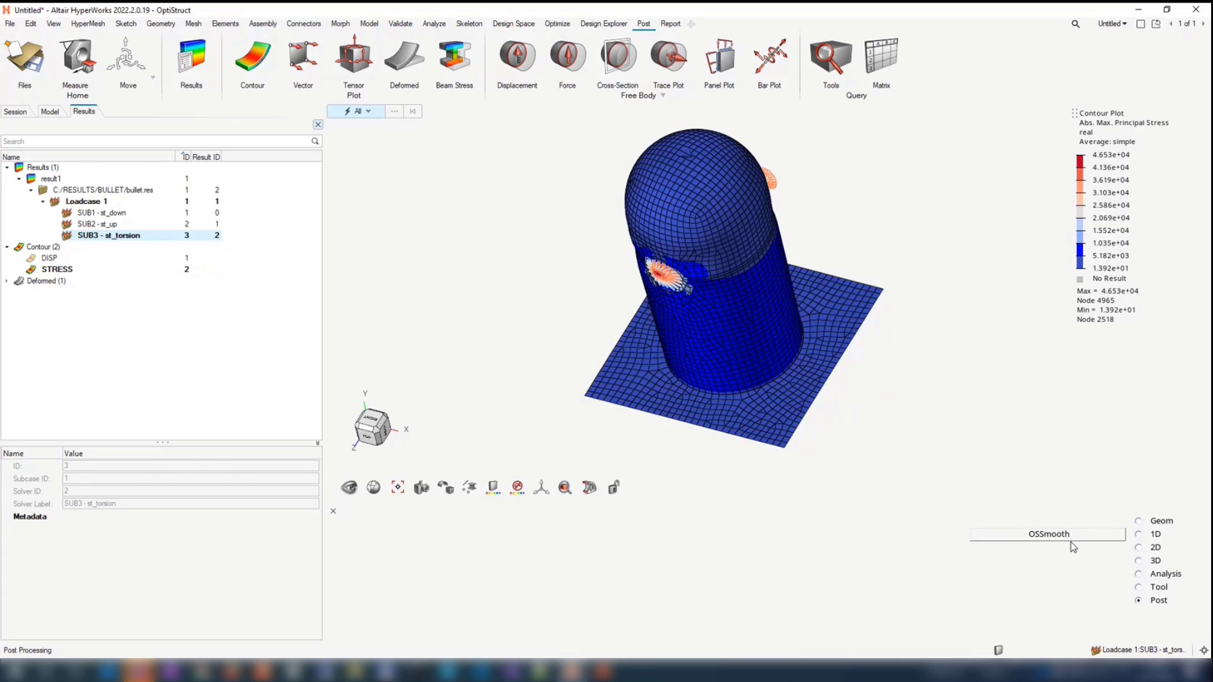
click(333, 512)
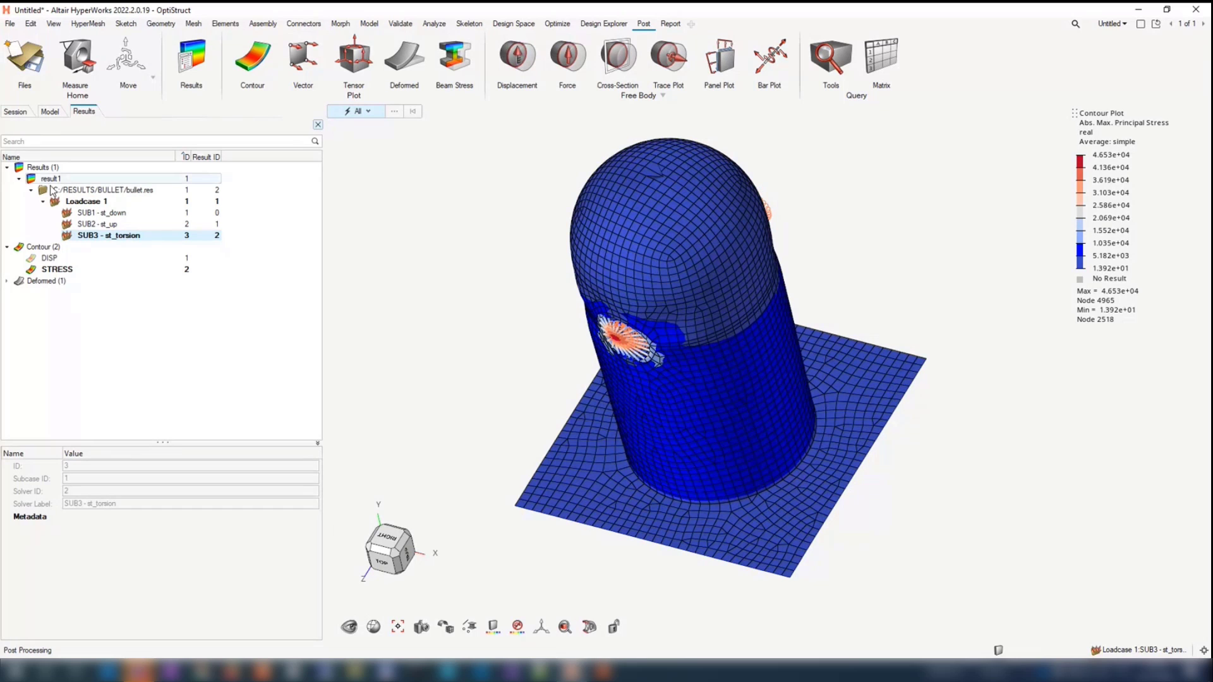
Turn off the STRESS contour and the deformed shape so the plain model is displayed
click(30, 270)
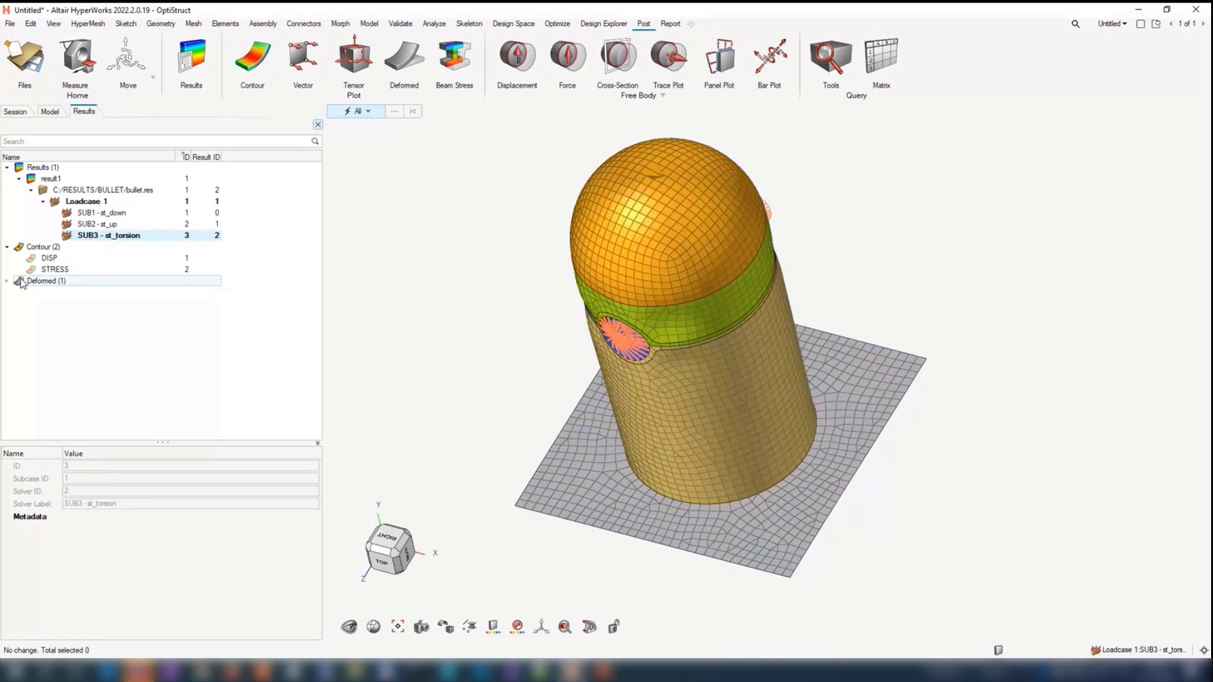
click(19, 281)
click(30, 293)
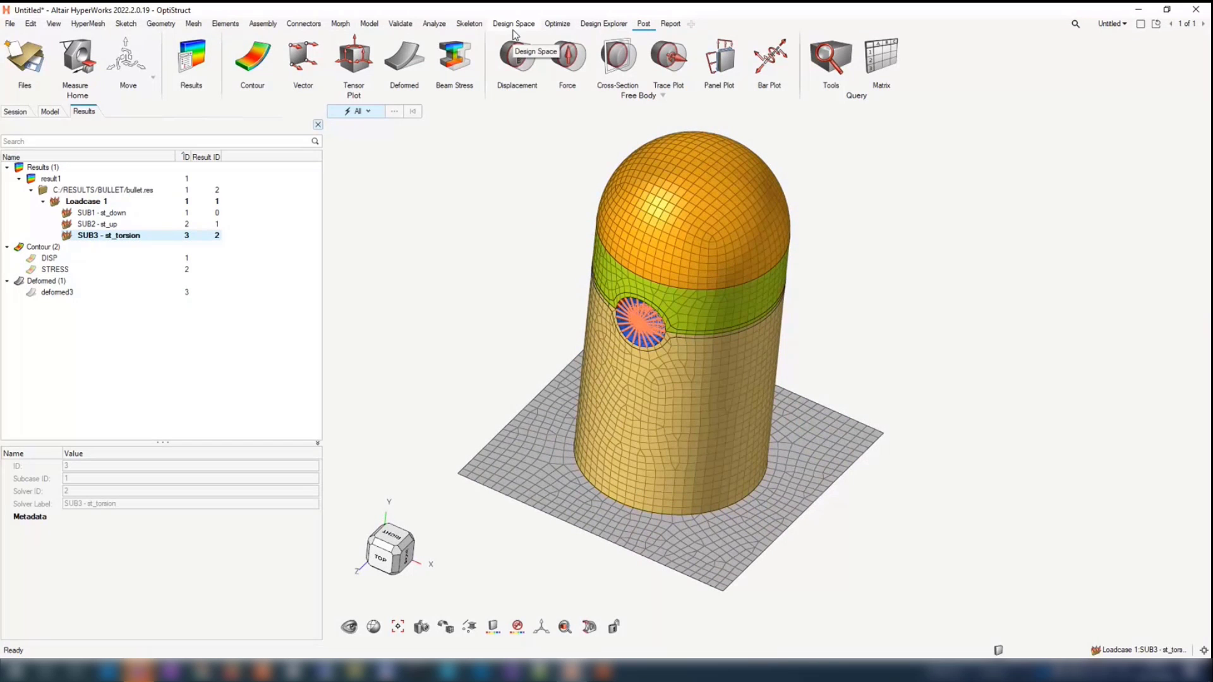
Start Contour Loads and accept all four load collectors: downward, SPC, torsion and upward
click(433, 24)
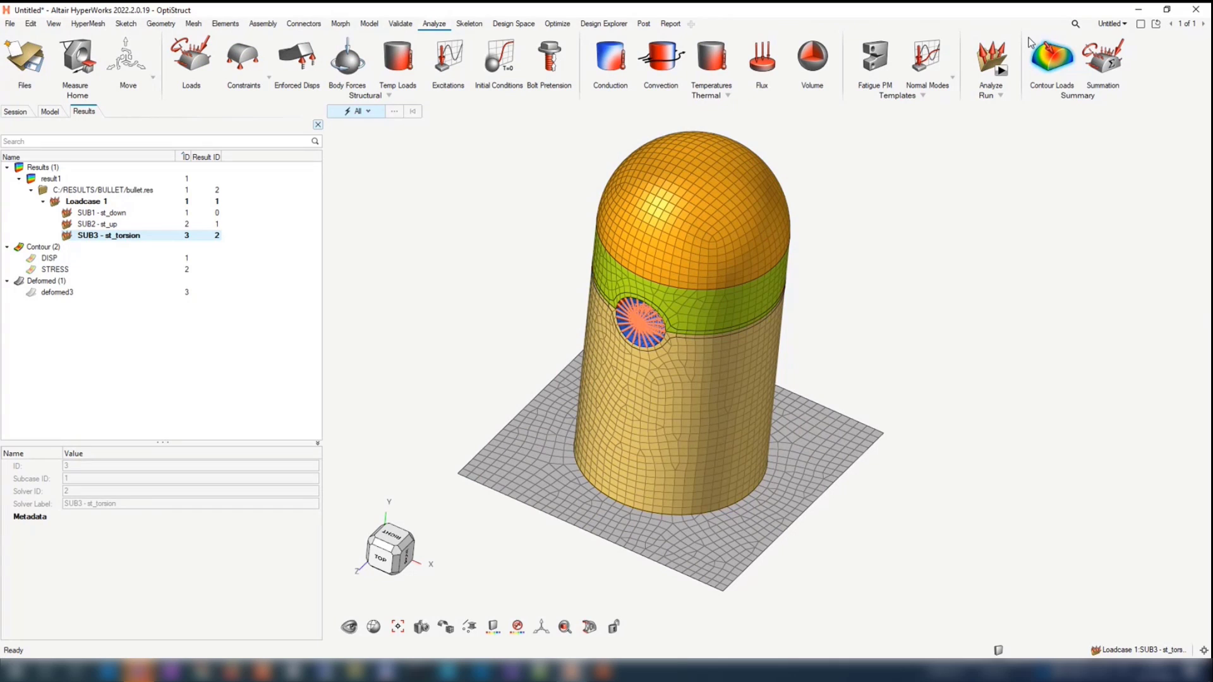
click(1054, 61)
drag(25, 176, 22, 207)
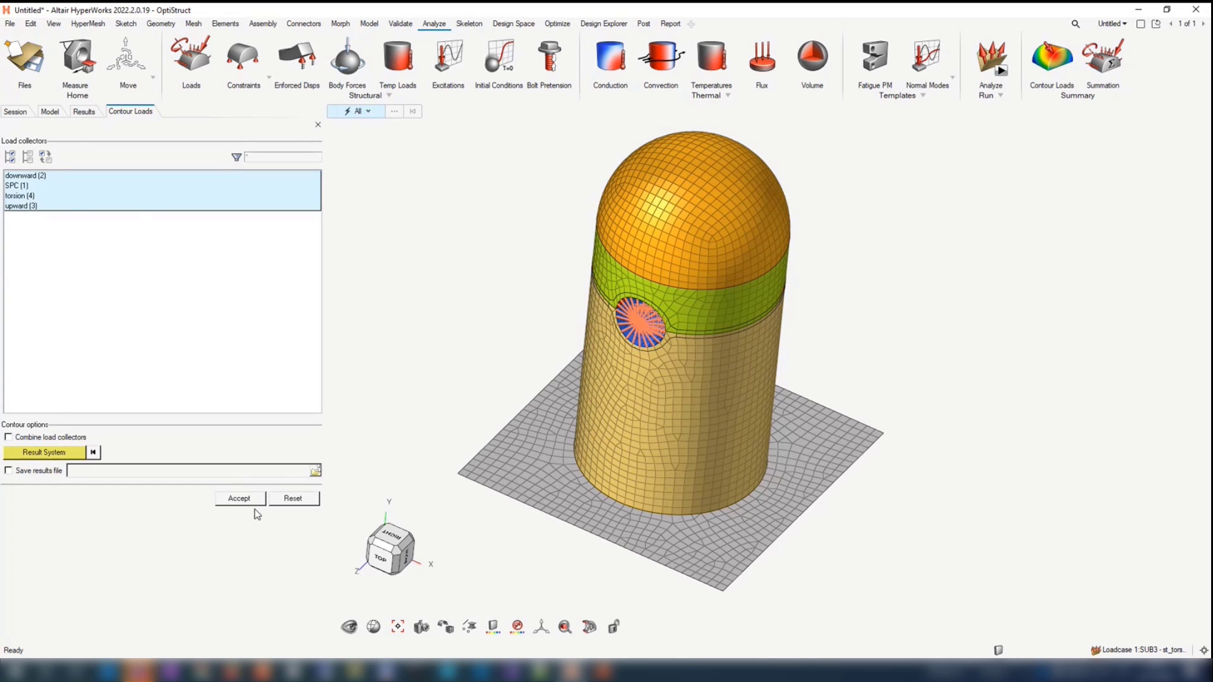
click(256, 500)
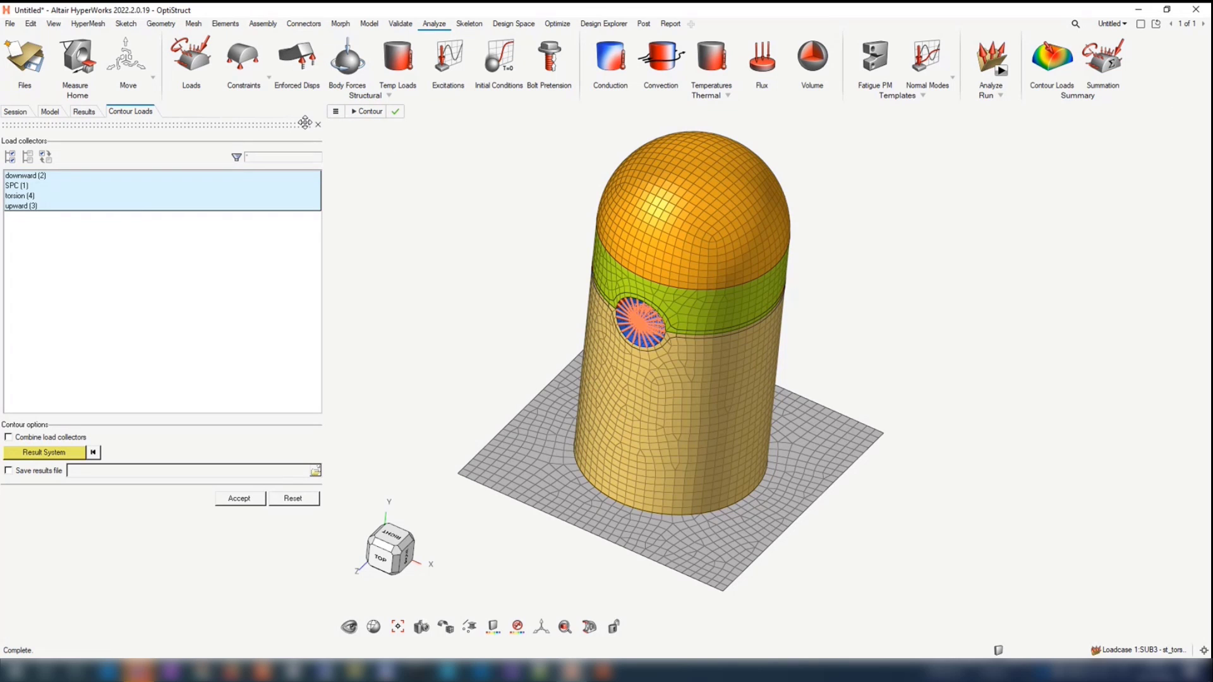
Contour the downward loads with data type Force - MAG and value magnitude, view the plot, and exit it
click(336, 111)
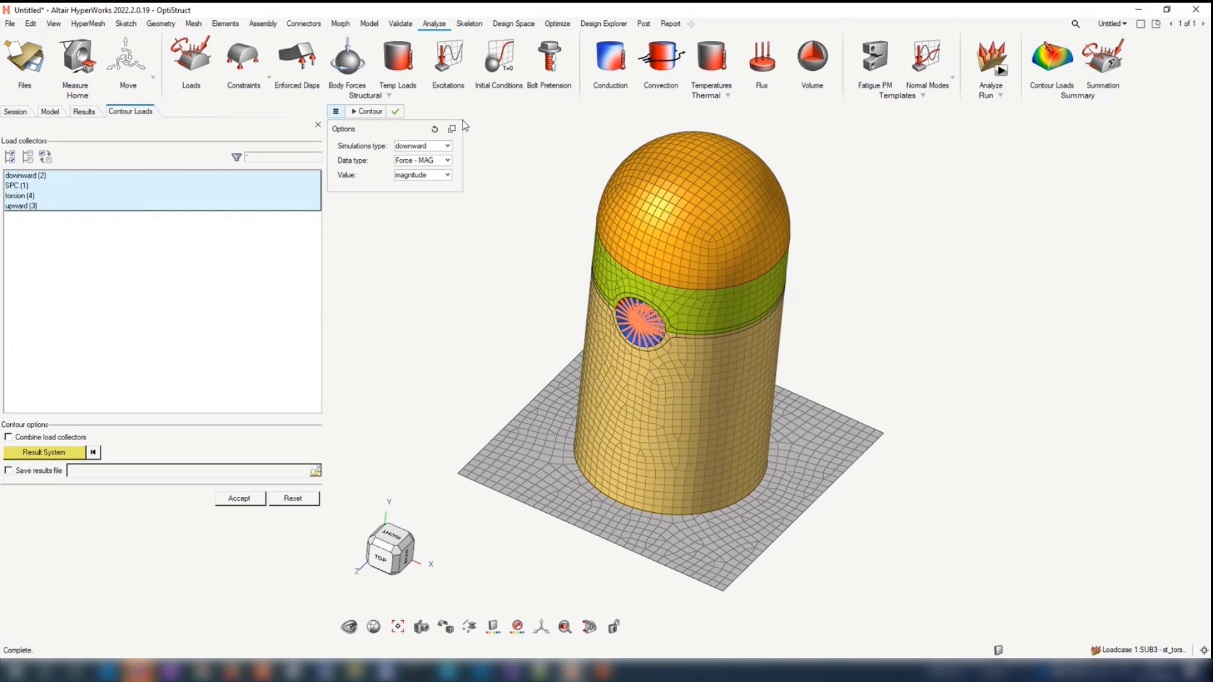
click(443, 147)
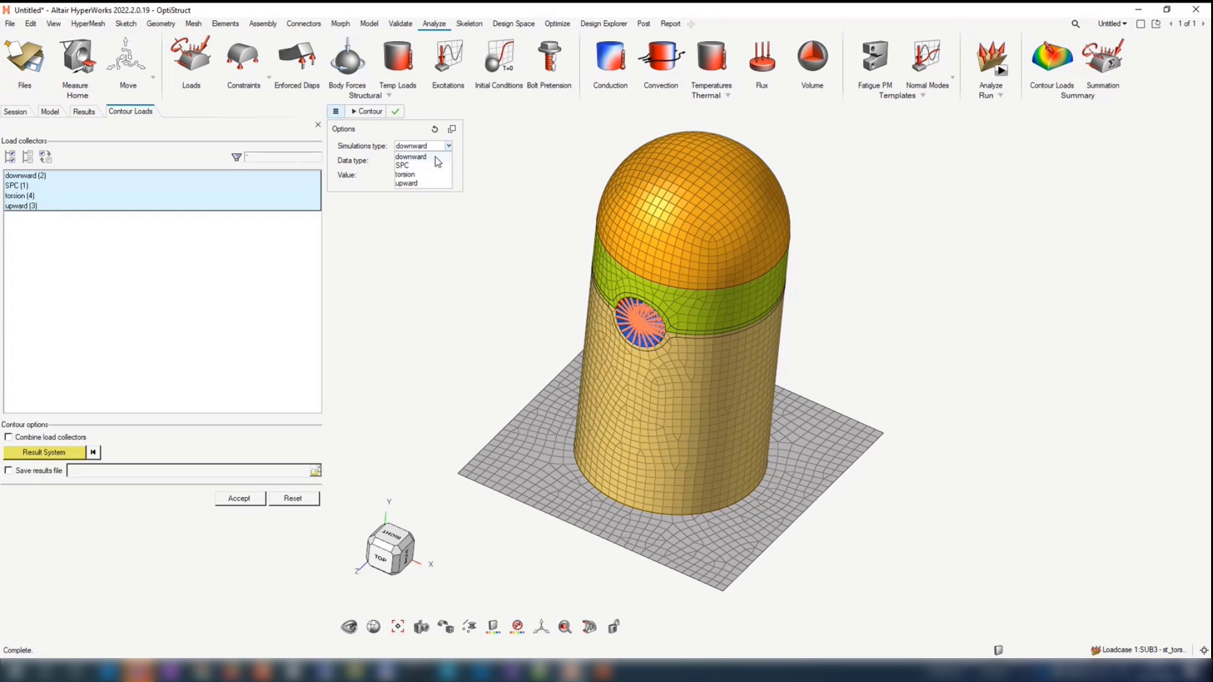
click(435, 157)
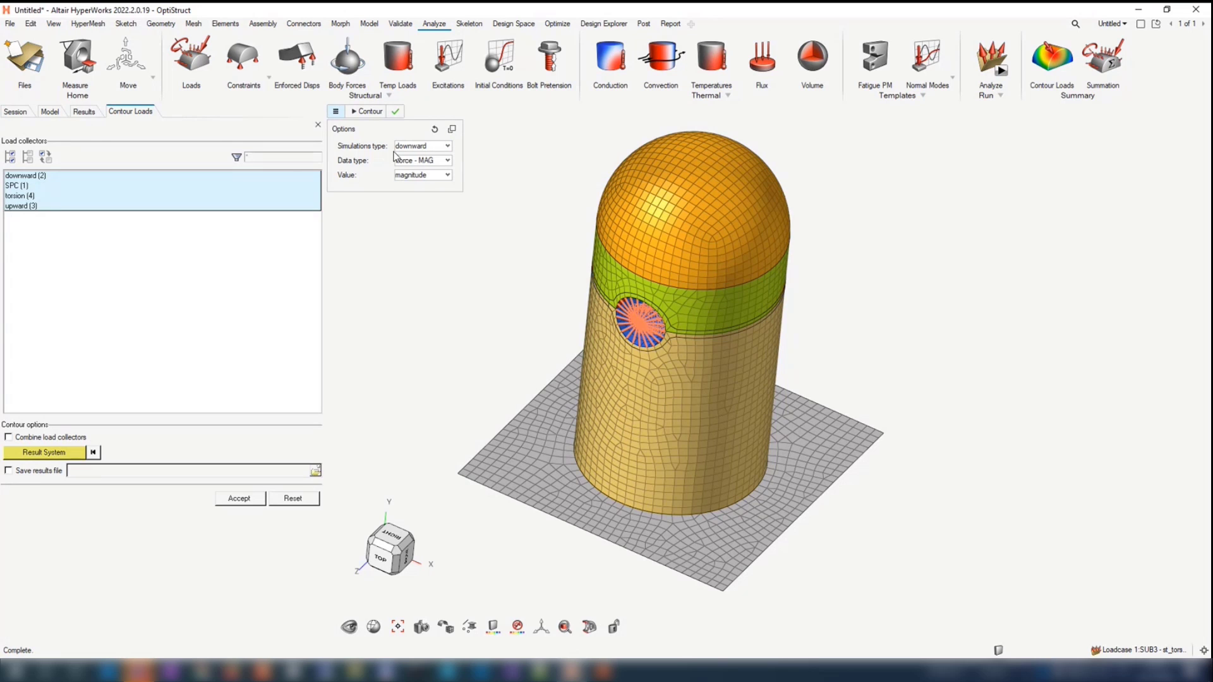
click(426, 147)
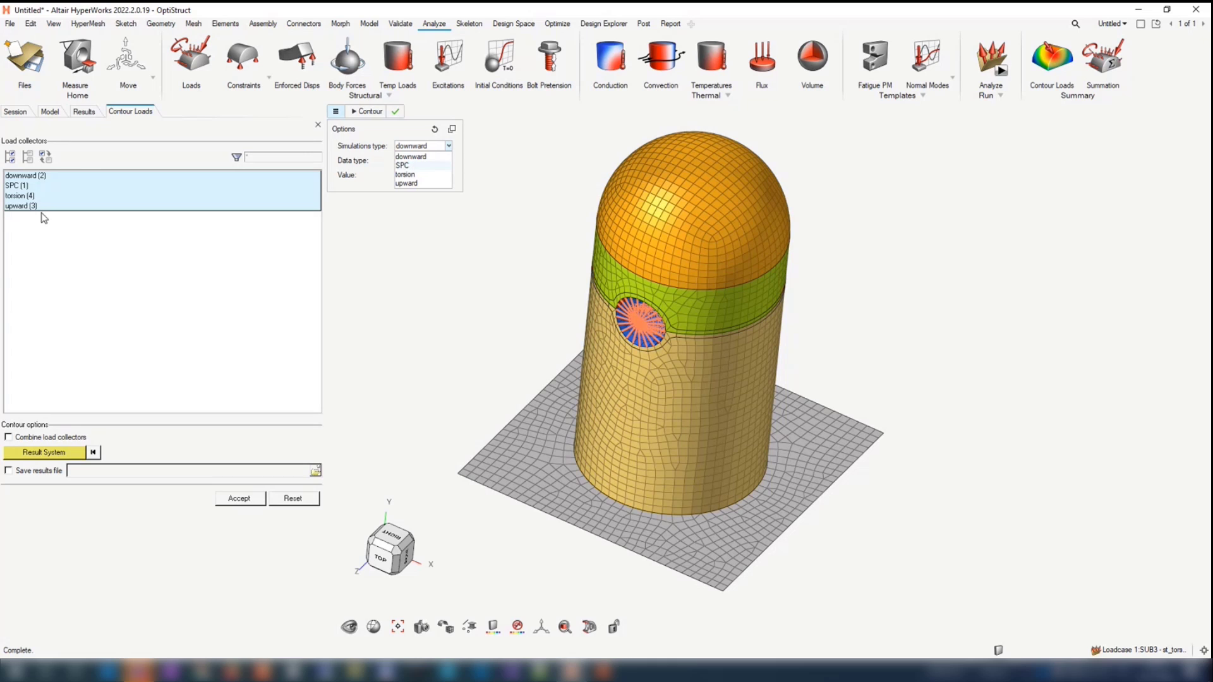
click(437, 116)
click(373, 112)
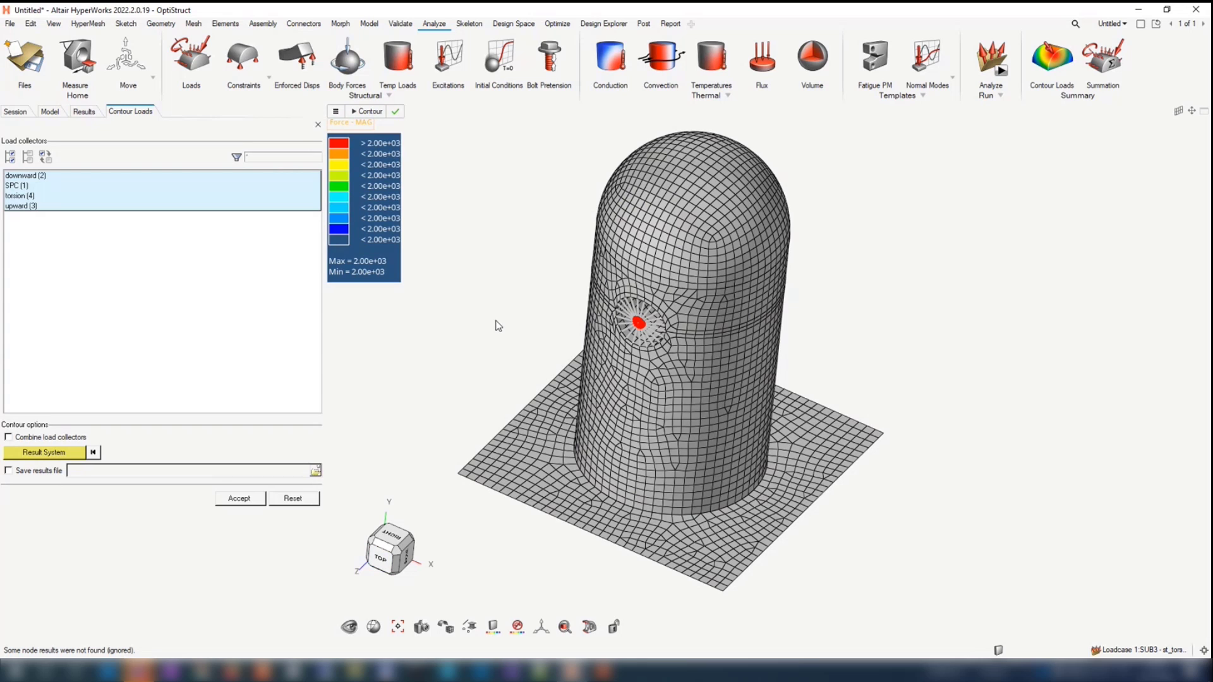
key(Escape)
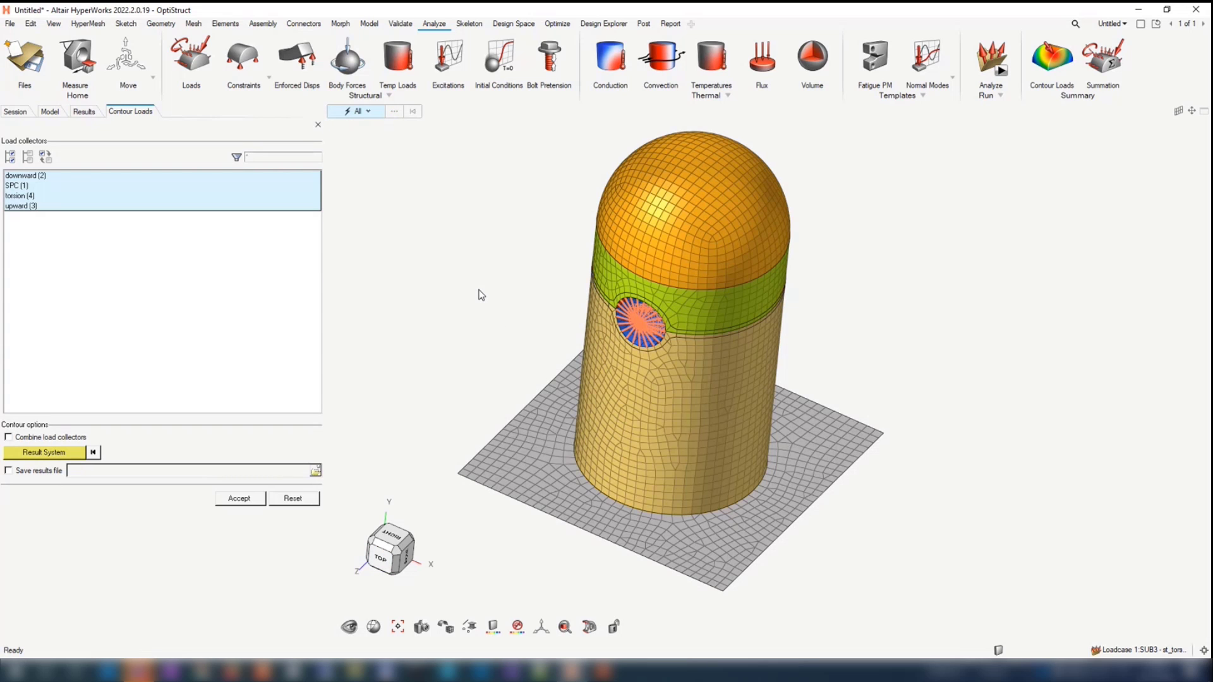
Switch to the PowerPoint presentation at the slide "Legacy TCL Commands Still Working"
mouse_move(471, 292)
ctrl+mouse_down()
mouse_move(474, 281)
mouse_move(456, 289)
ctrl+mouse_up()
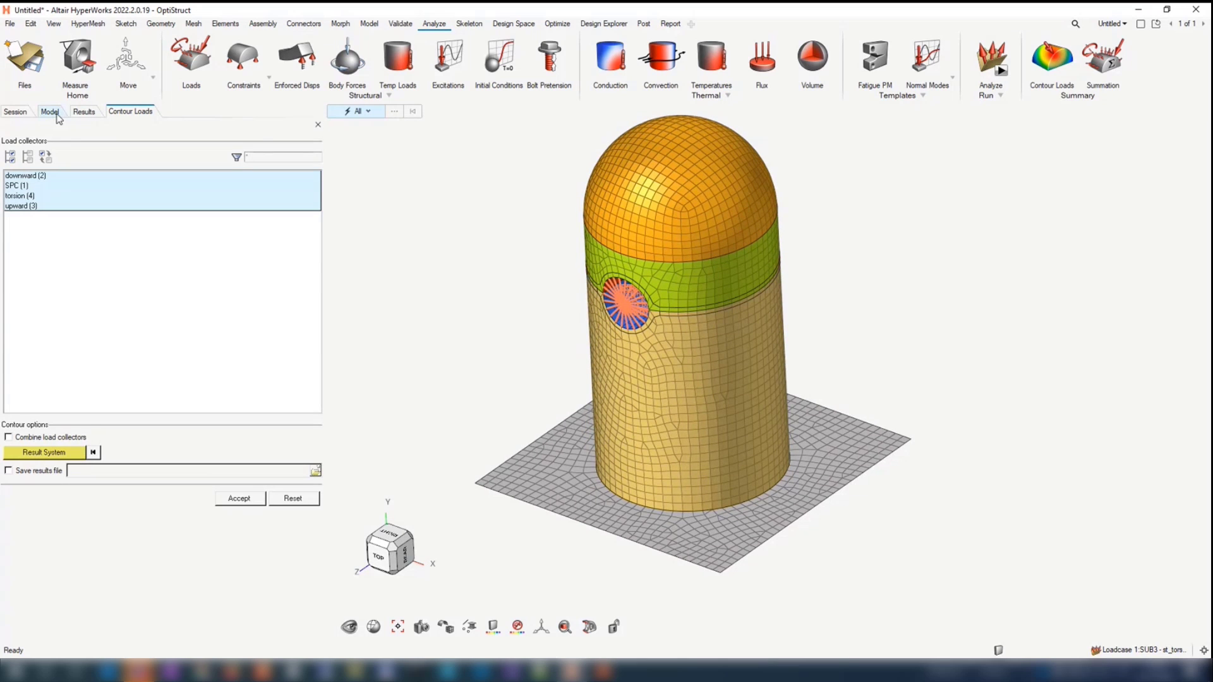
key(alt+Tab)
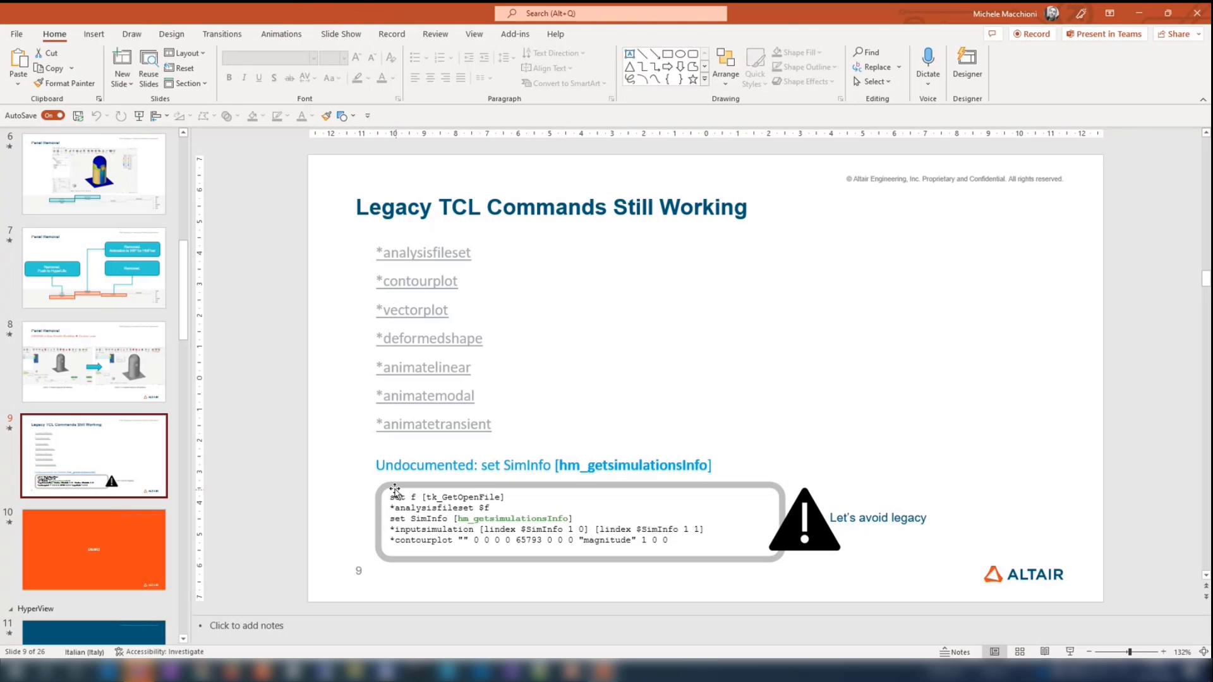
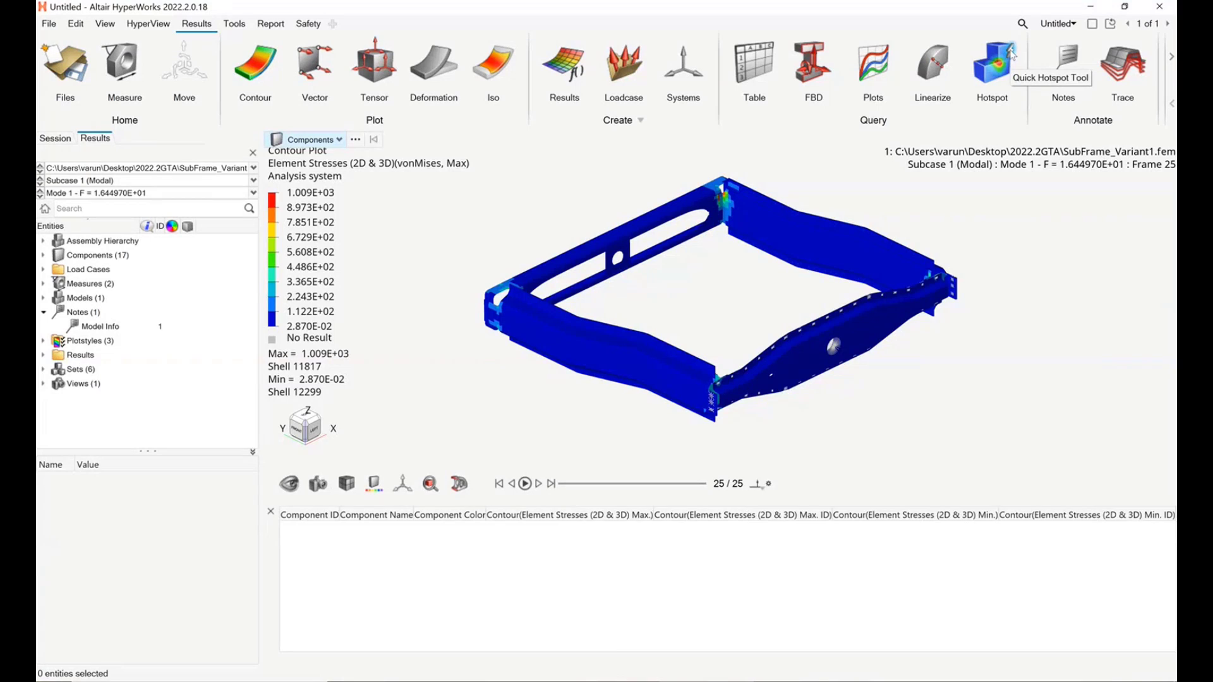
Start the Quick Hotspot tool and review its hotspot criteria choices and the default note text, keeping both as they are
click(1012, 54)
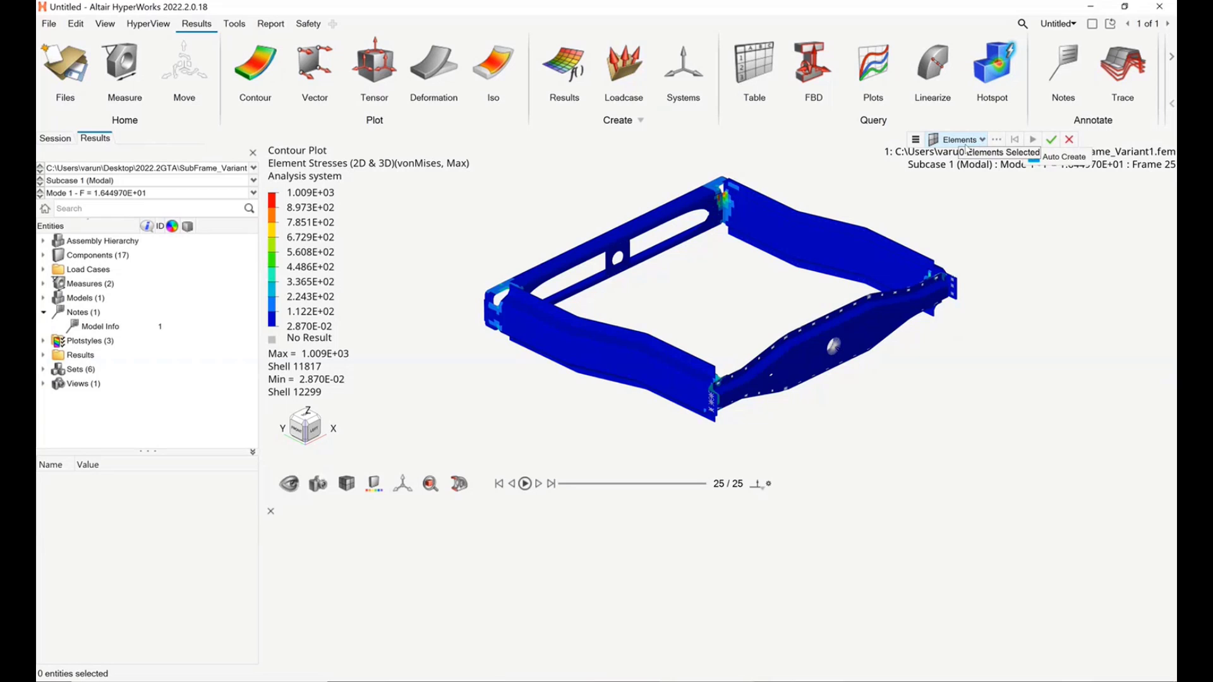
click(917, 140)
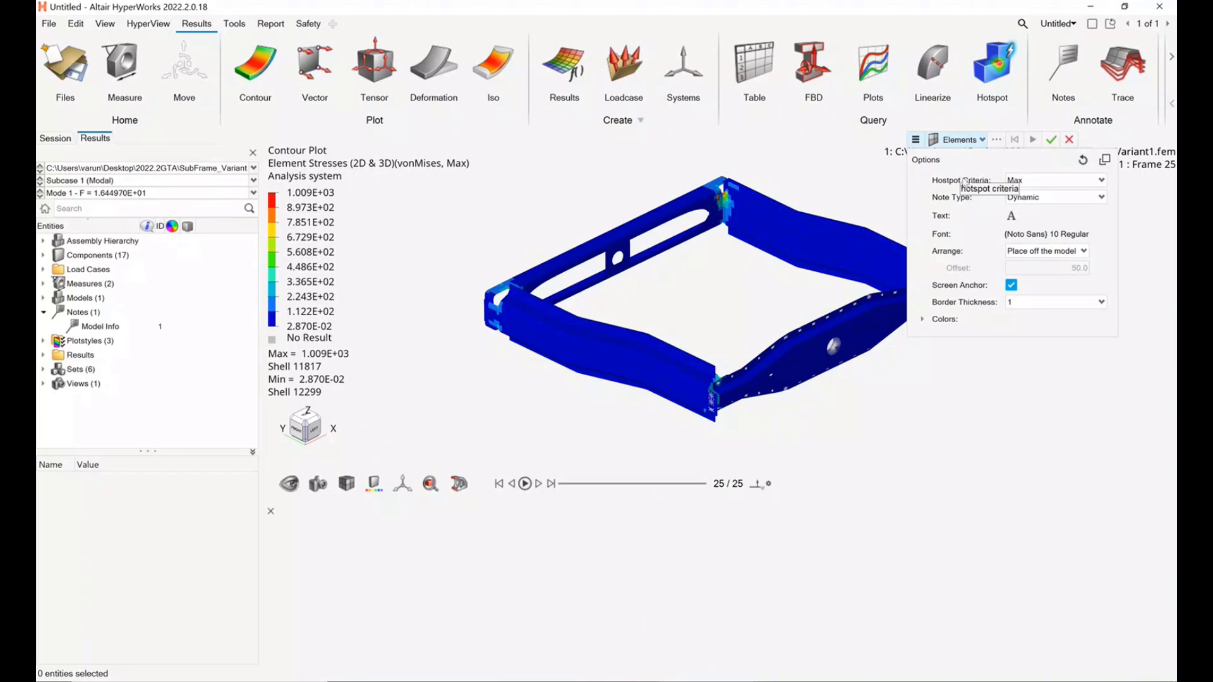
click(1046, 182)
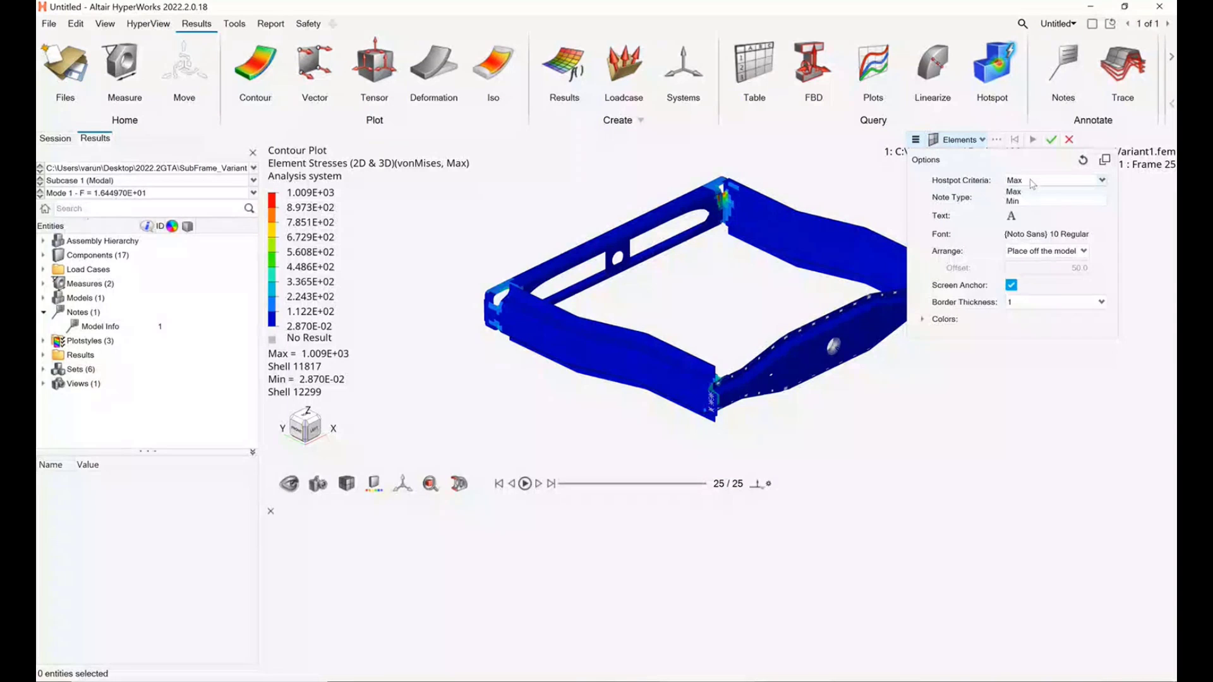
click(979, 168)
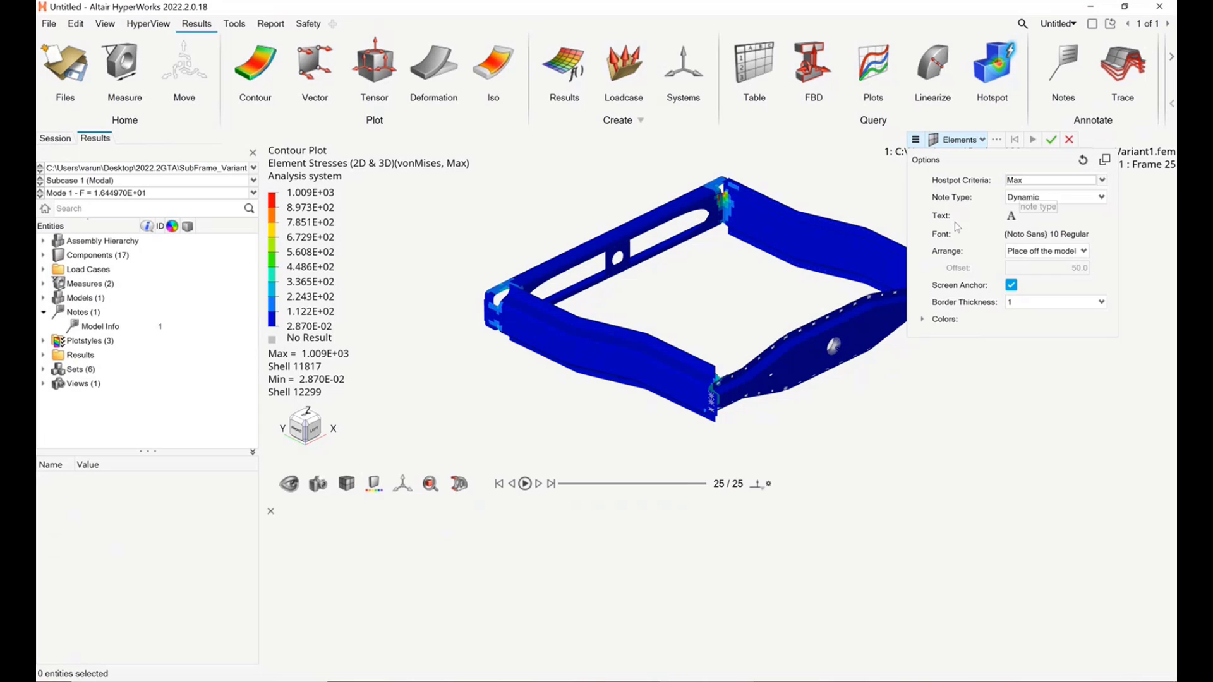
click(1009, 216)
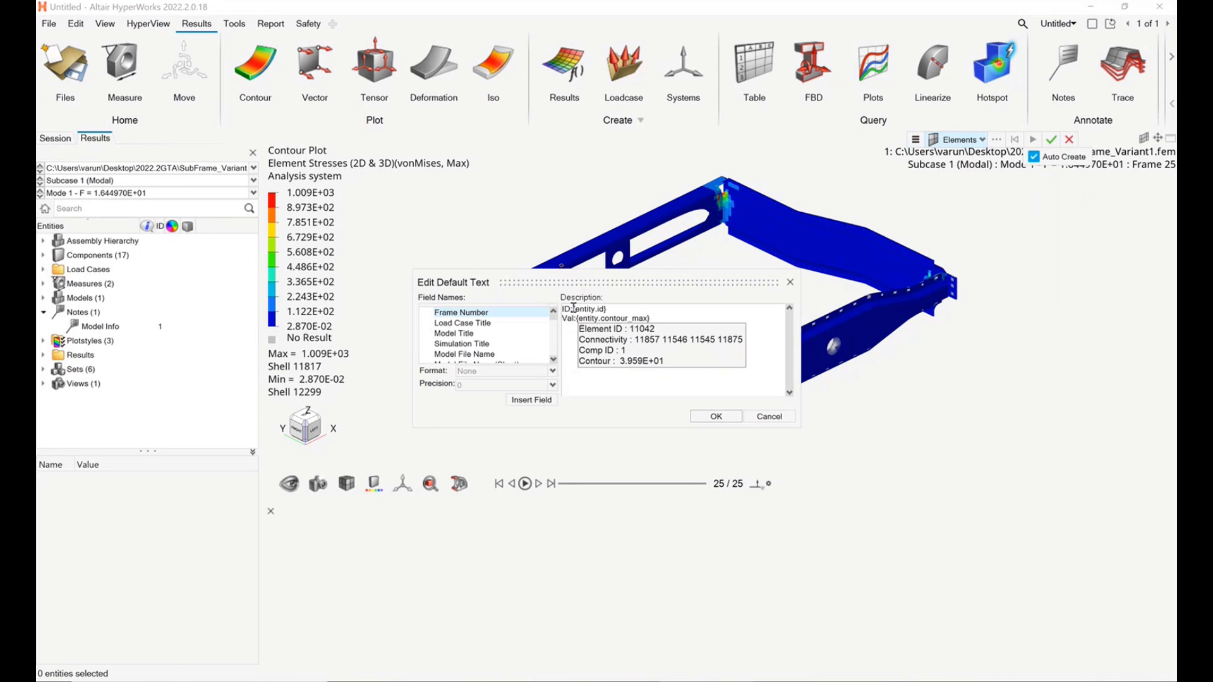
click(790, 283)
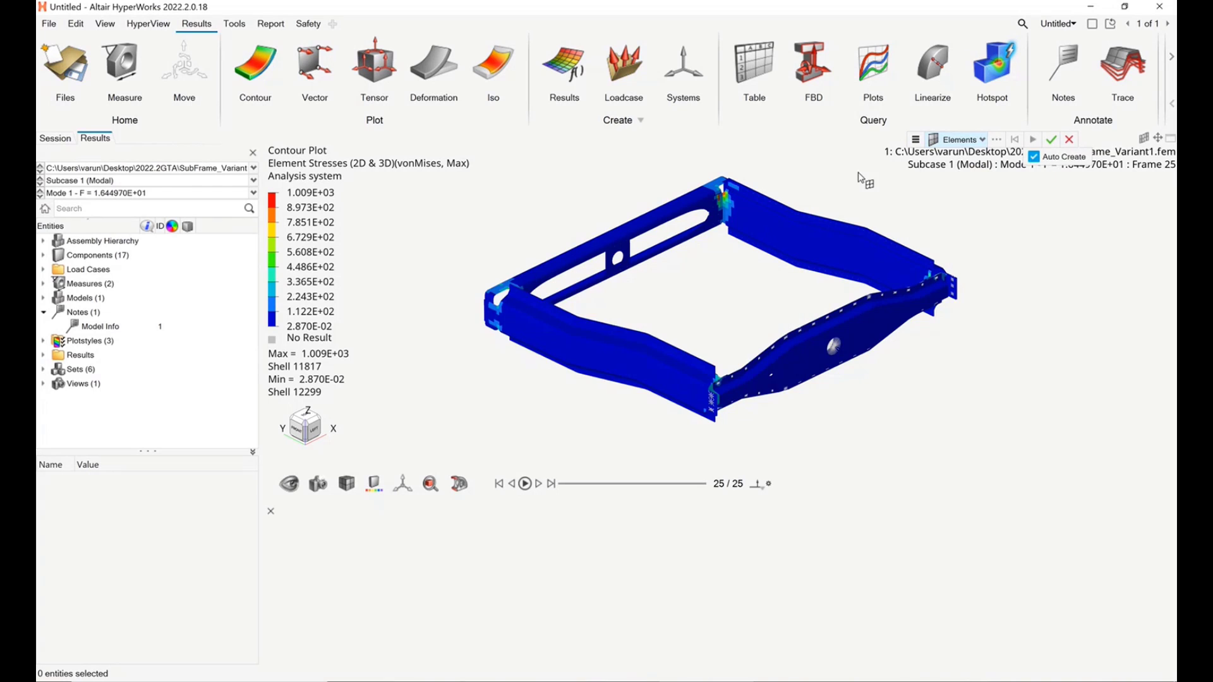
Review the arrangement methods for hotspot notes and the available text color modes without changing them
click(917, 140)
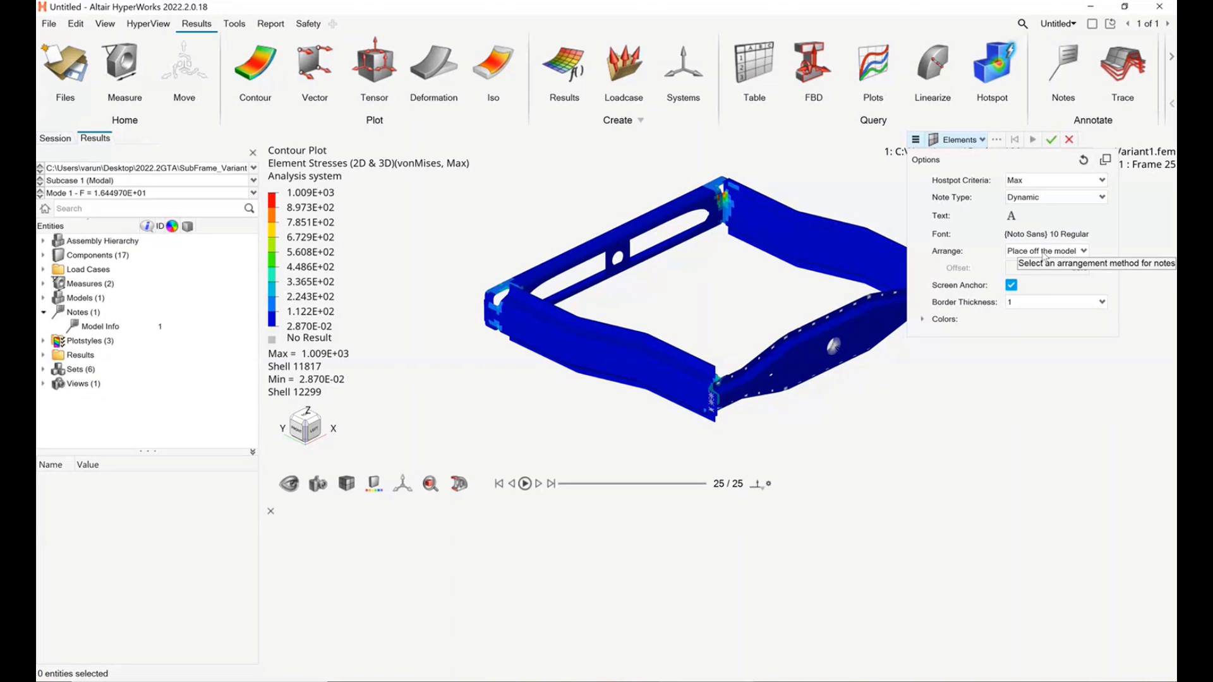
click(1046, 251)
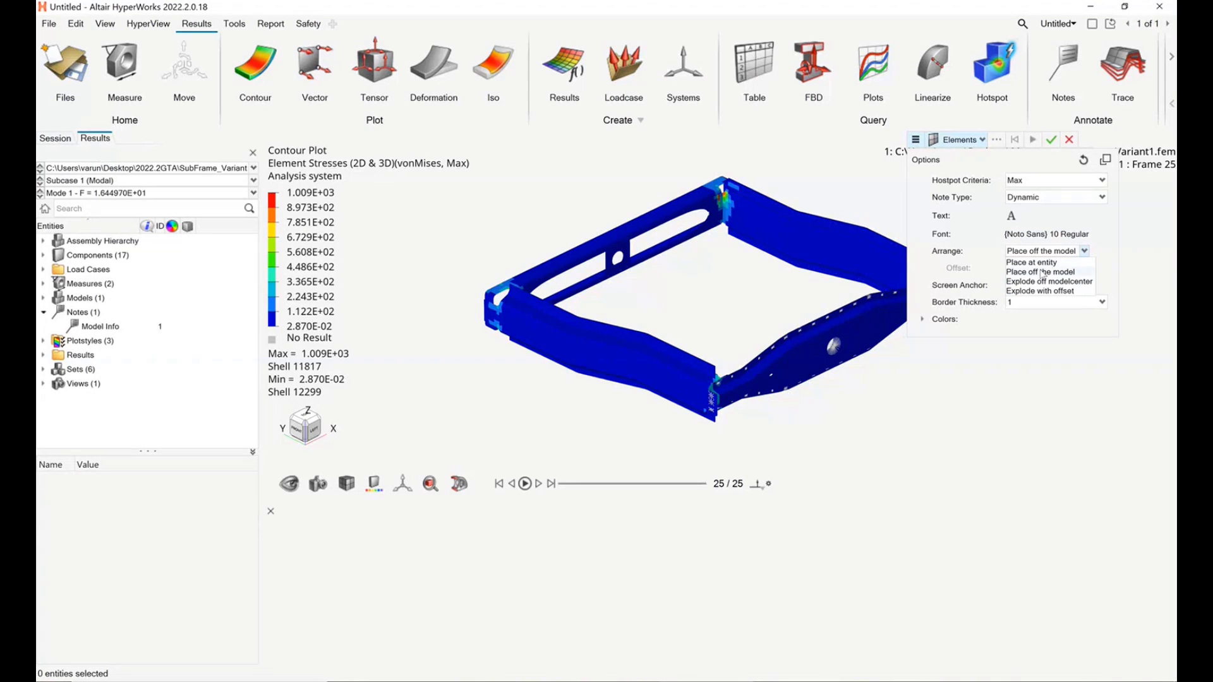
click(1112, 239)
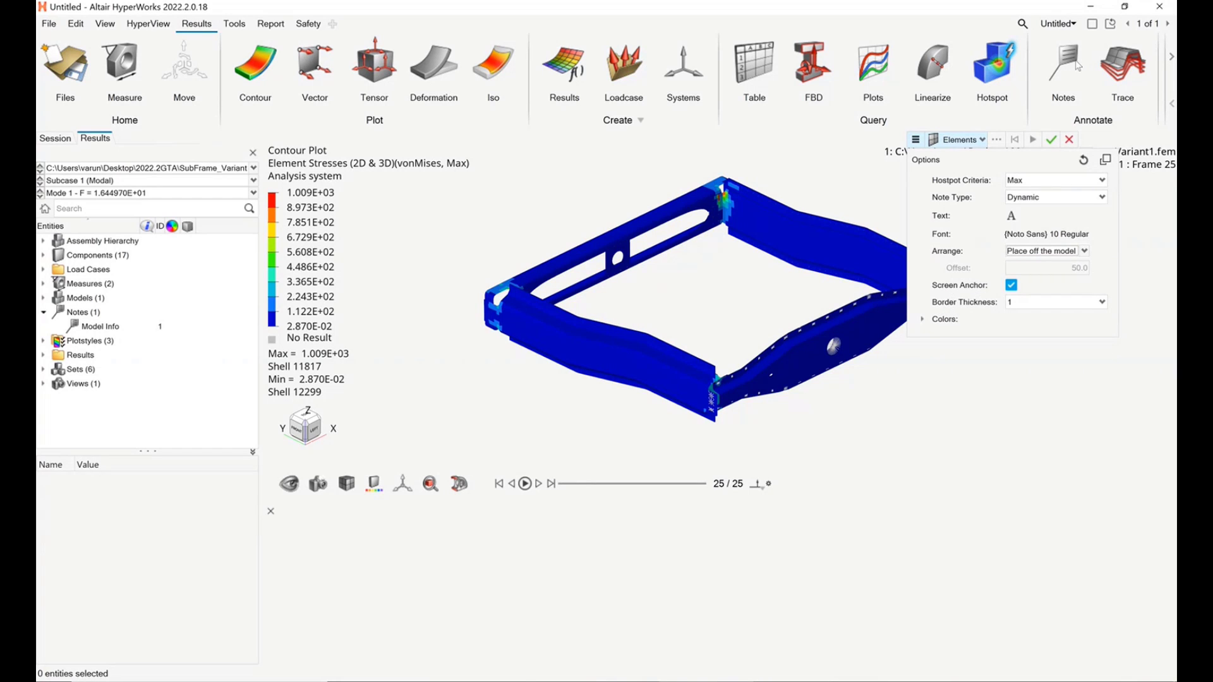
click(923, 320)
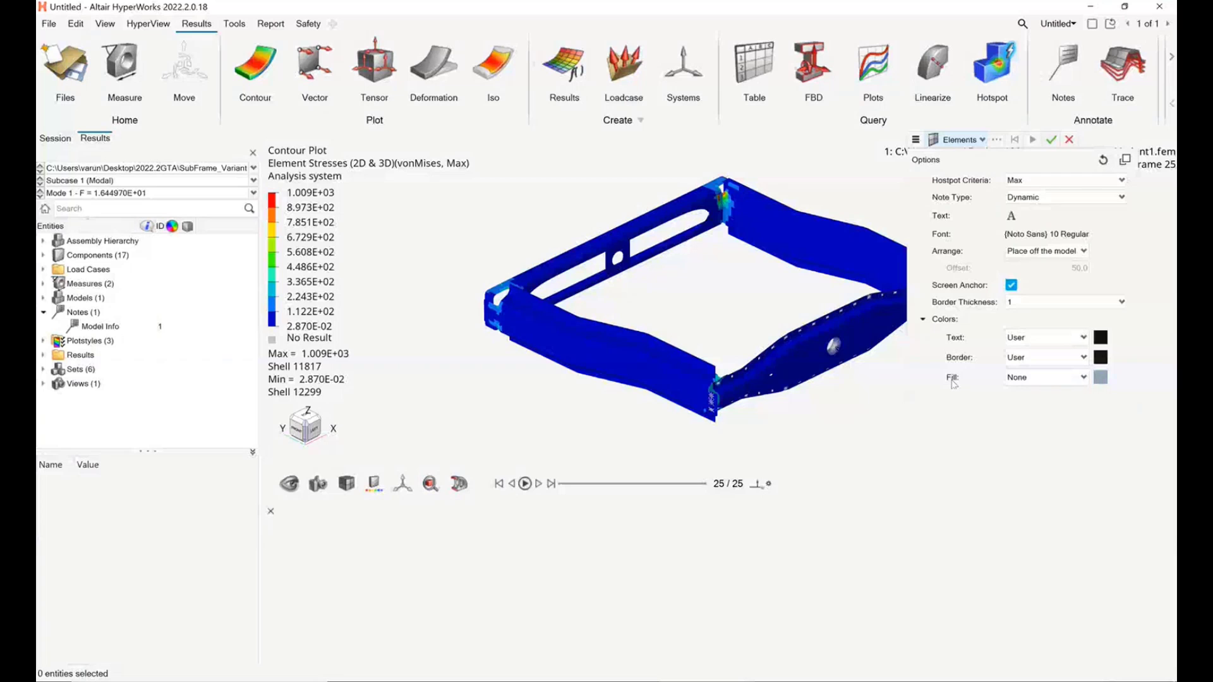
click(1043, 341)
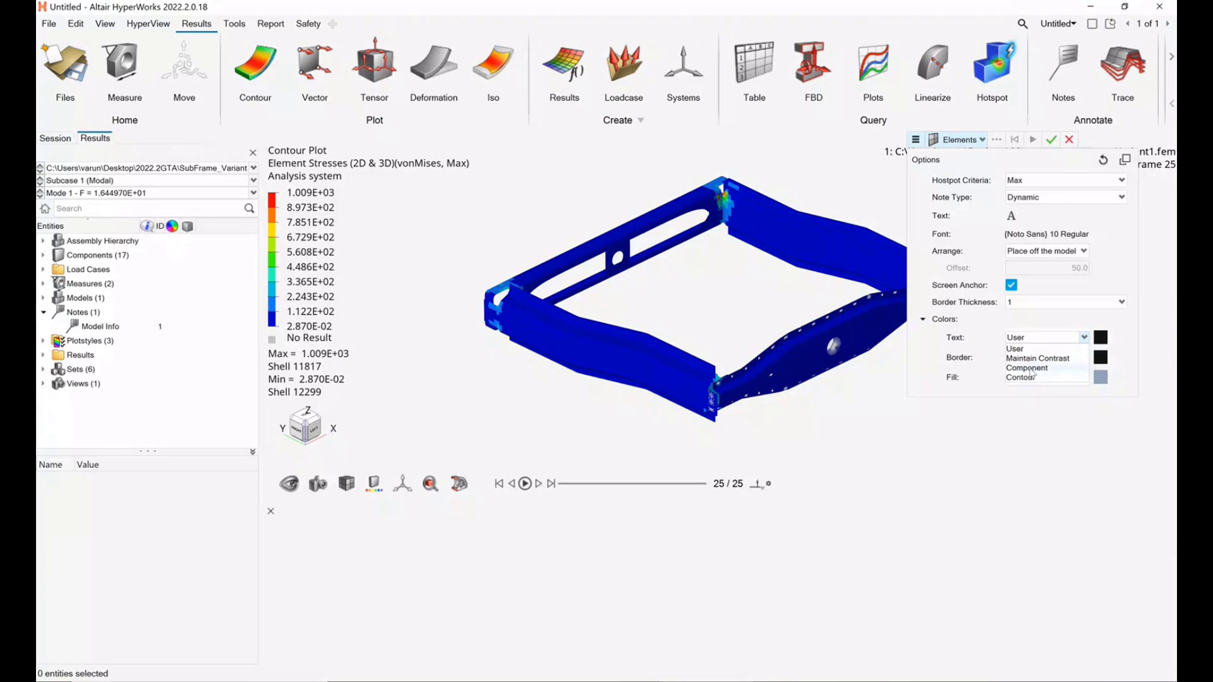
click(992, 343)
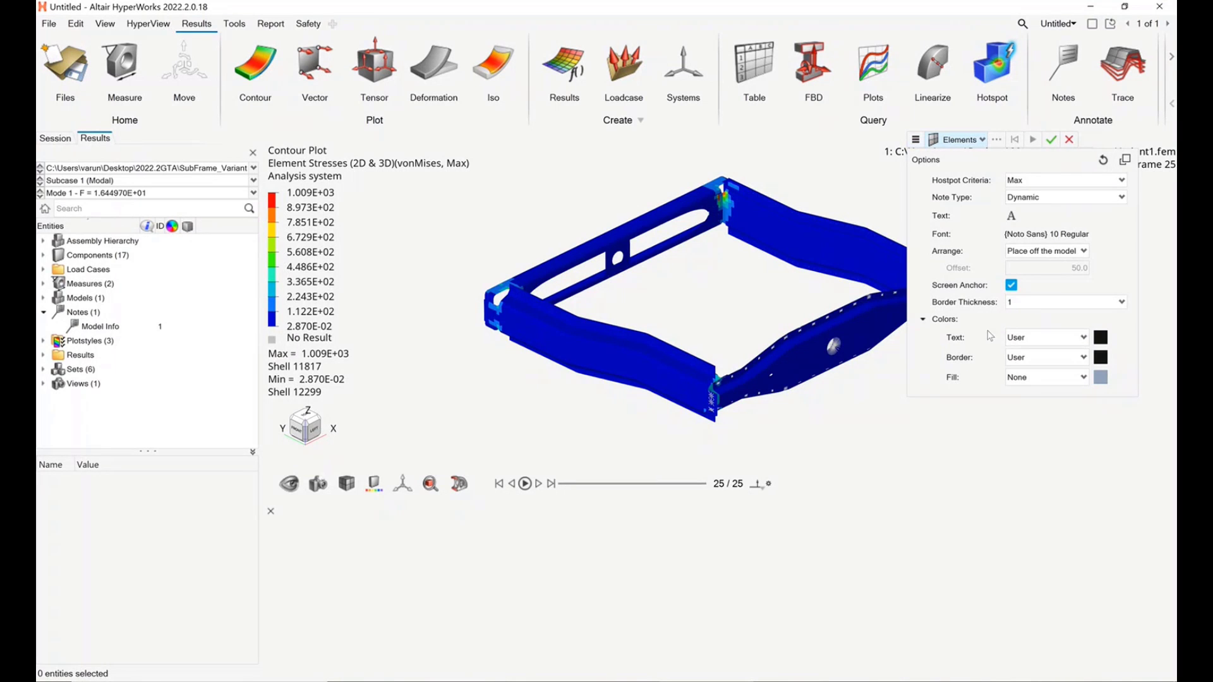
Set the hotspot note font to Arial Regular, size 14
click(1044, 235)
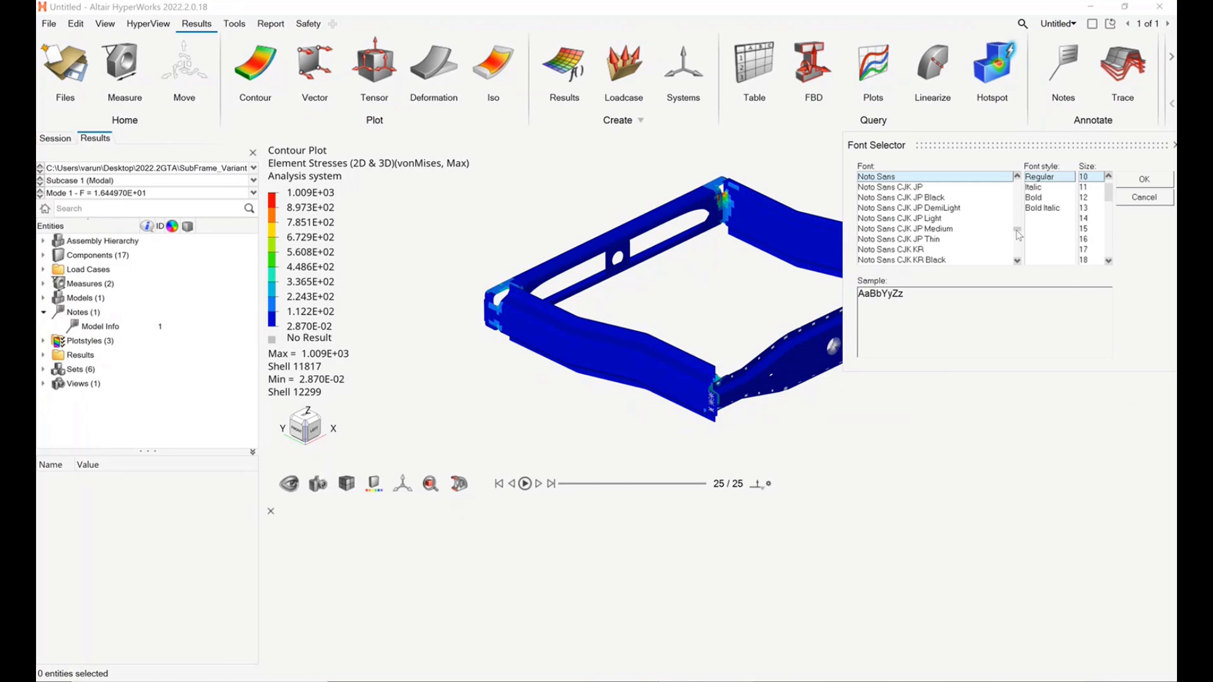
drag(1019, 235, 1021, 182)
click(920, 199)
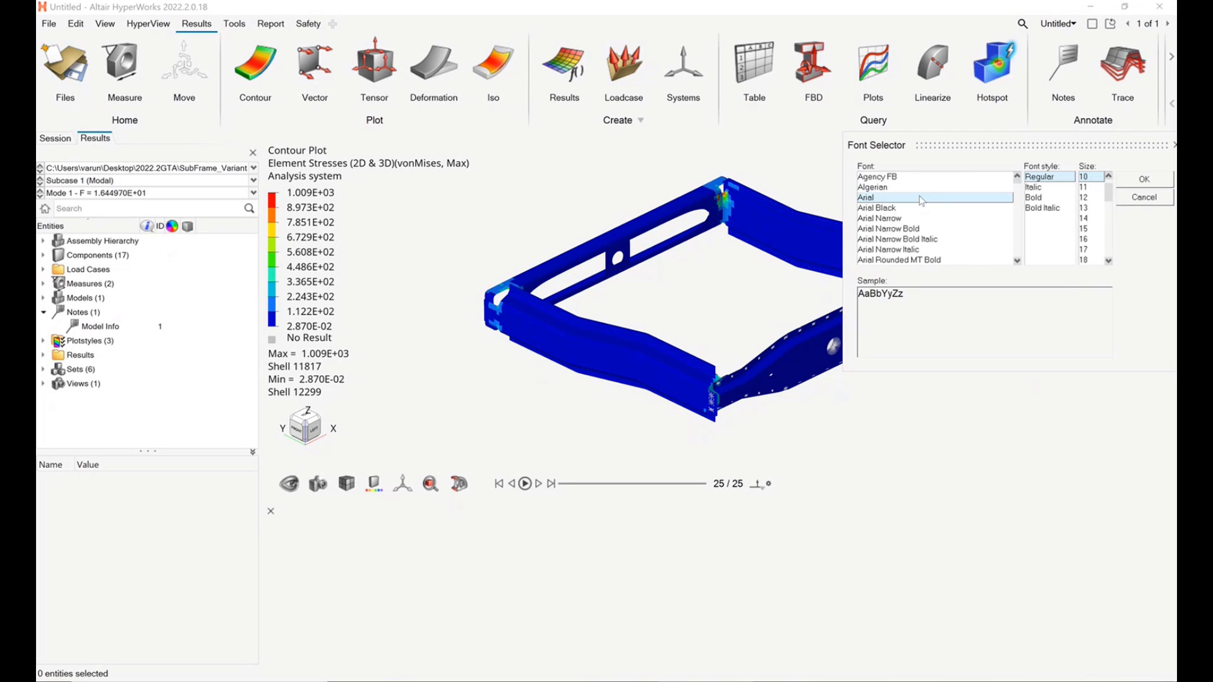
click(1084, 218)
click(1144, 179)
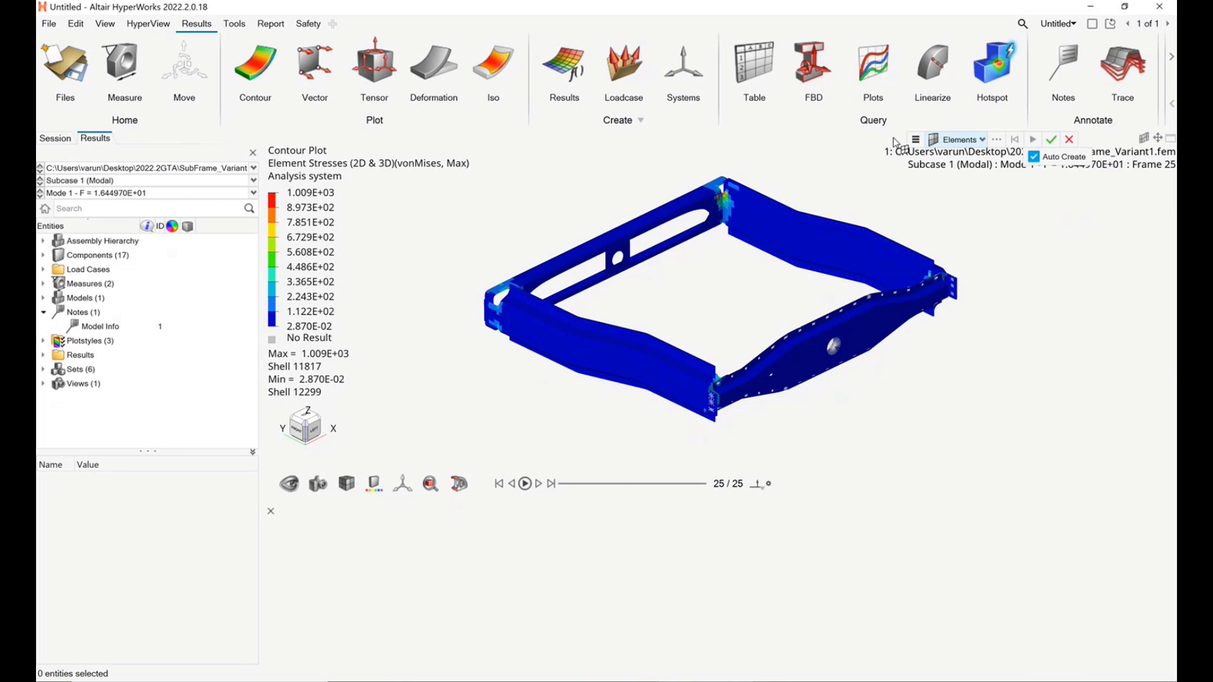
Set the fill color of the hotspot notes to Contour
click(922, 139)
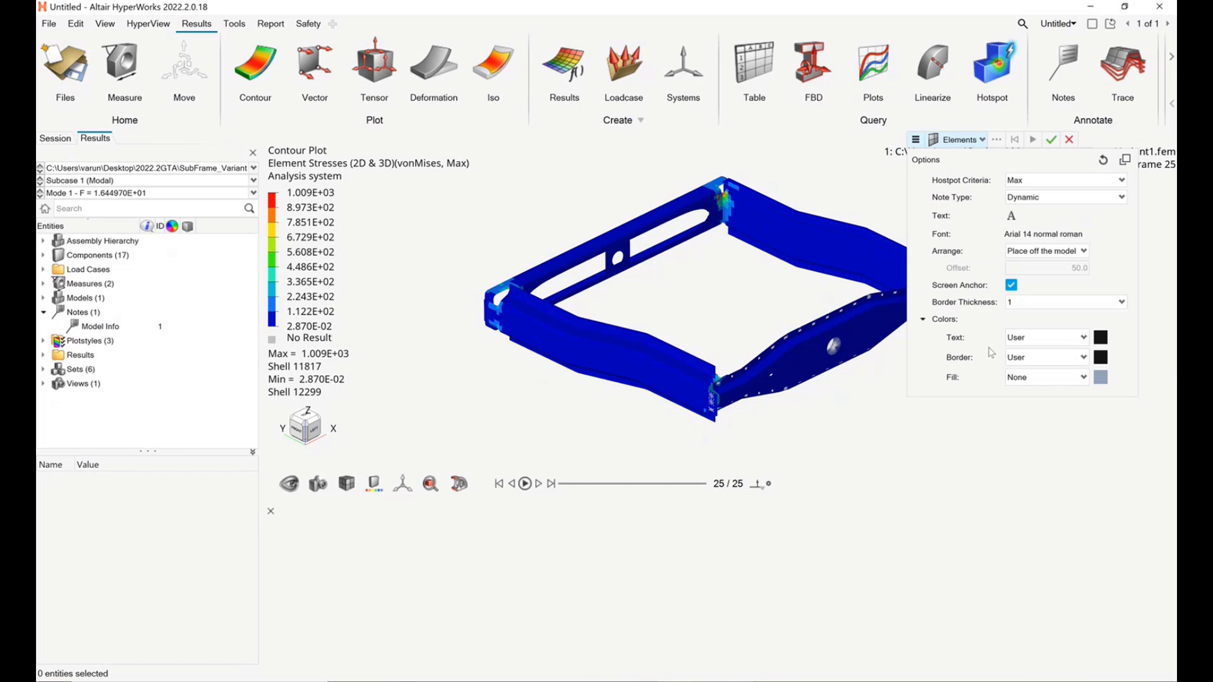
click(1049, 379)
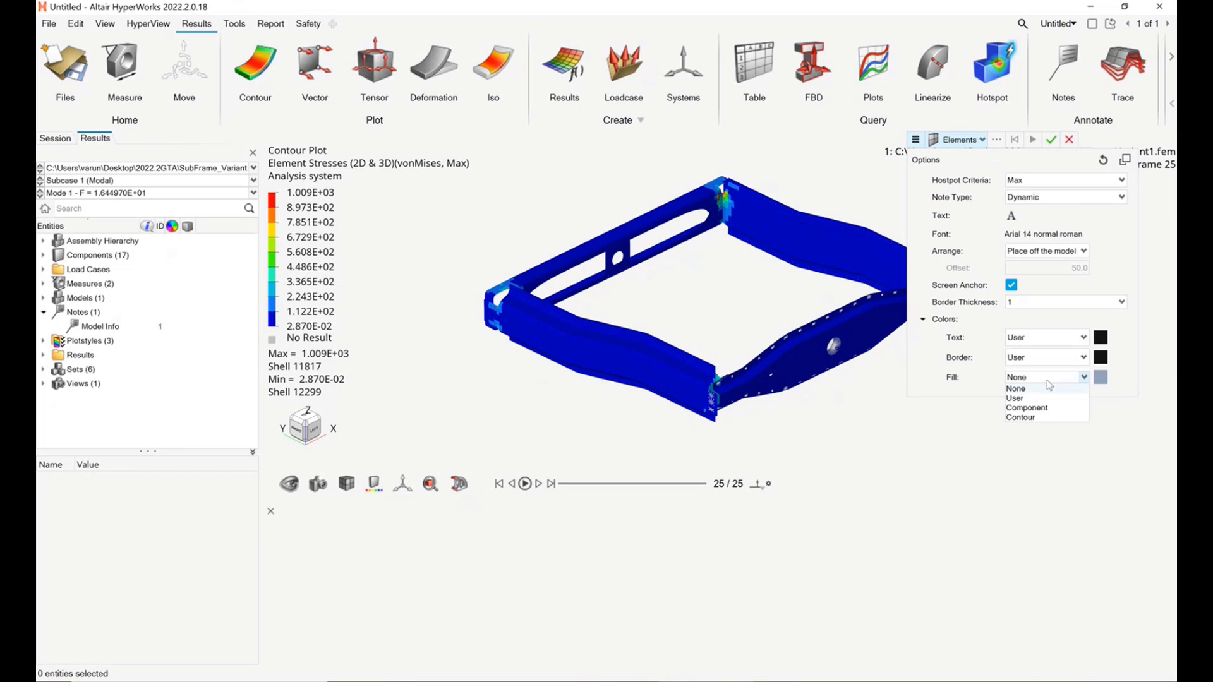
click(1042, 416)
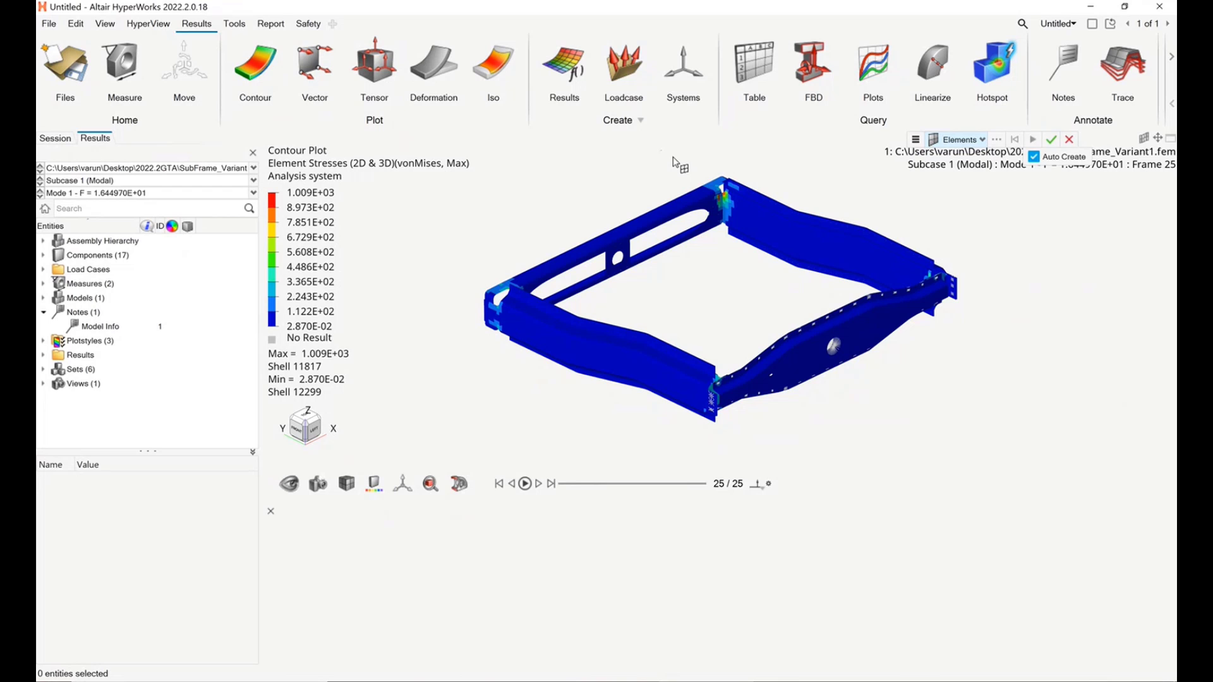
Create maximum-stress hotspot notes by window-selecting the elements around three subframe corners: the uppermost, the lowermost and the rightmost
drag(673, 157, 768, 259)
drag(663, 325, 790, 447)
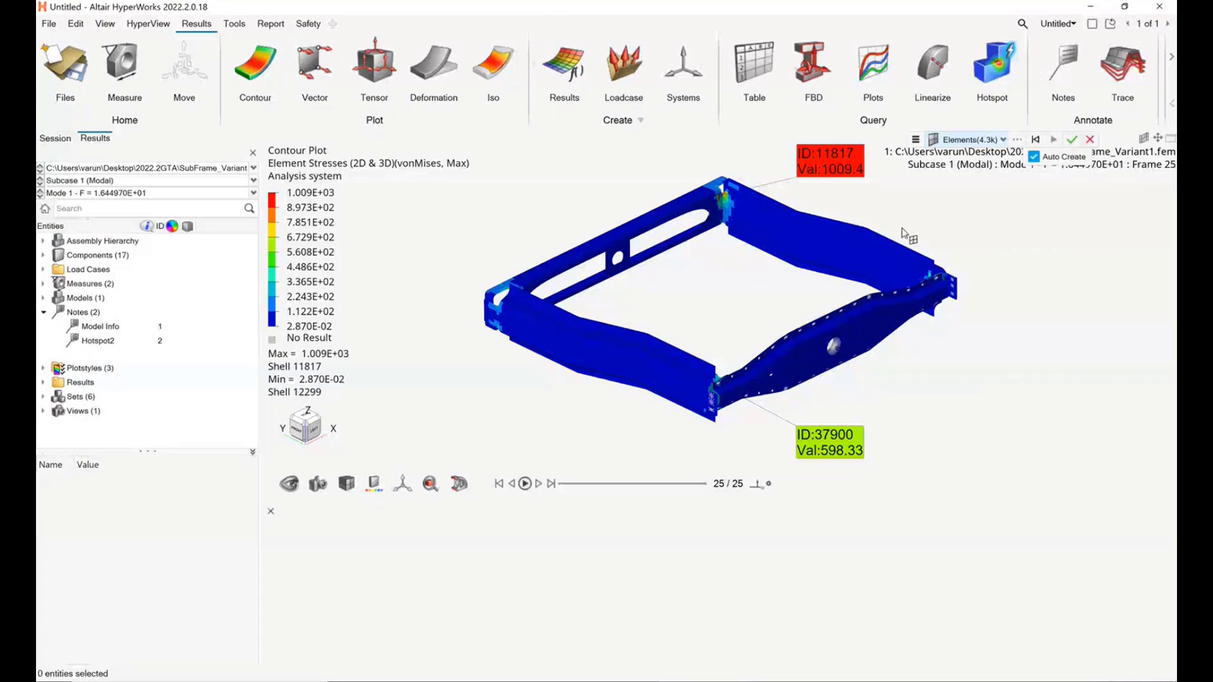
drag(885, 226, 1009, 352)
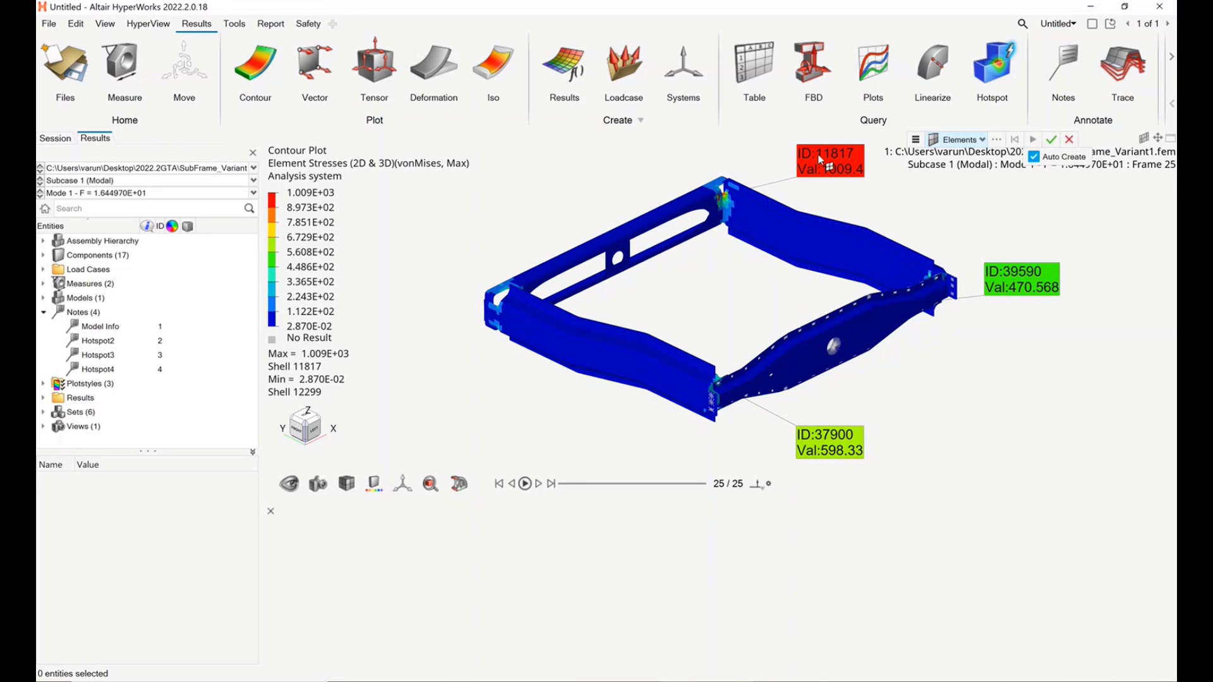
Inspect the properties of the Hotspot2 note and recheck the Screen Anchor setting in the hotspot options
click(113, 341)
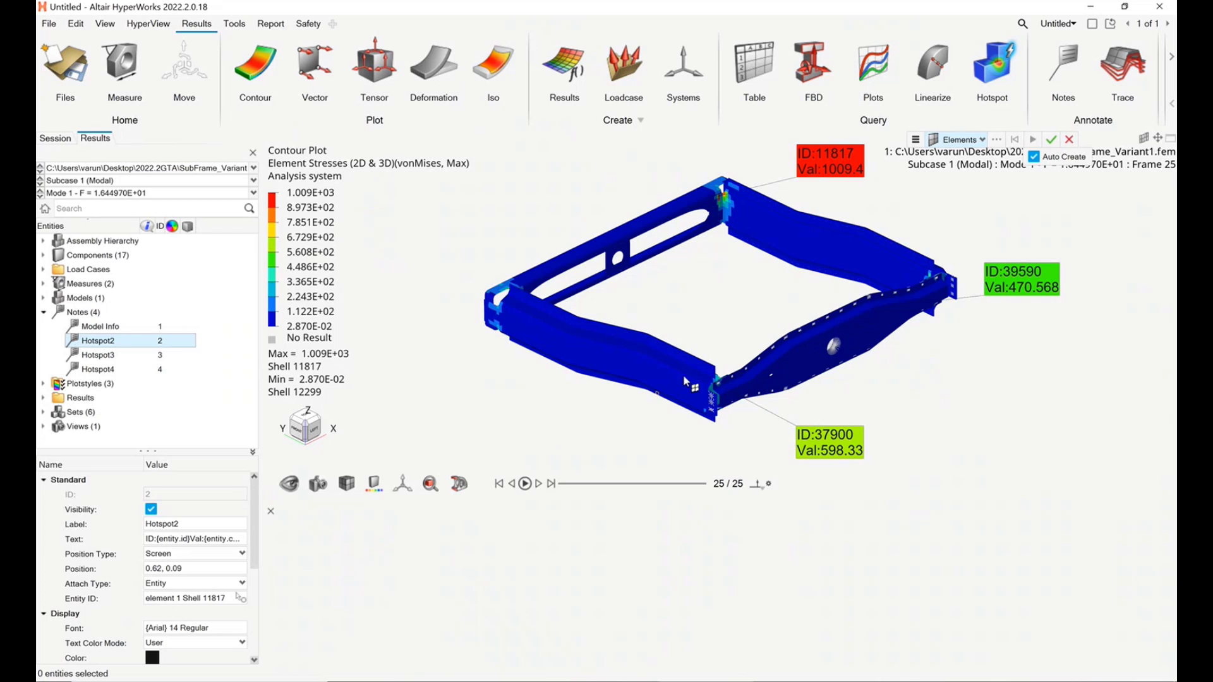
click(917, 140)
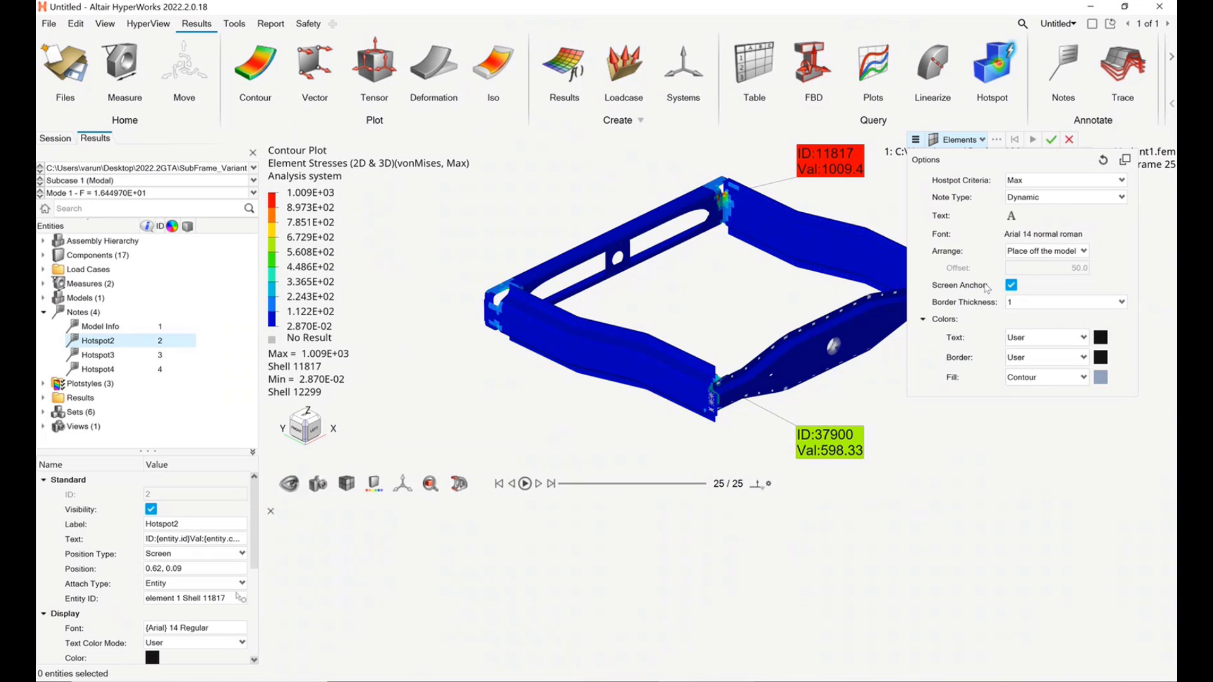
click(884, 203)
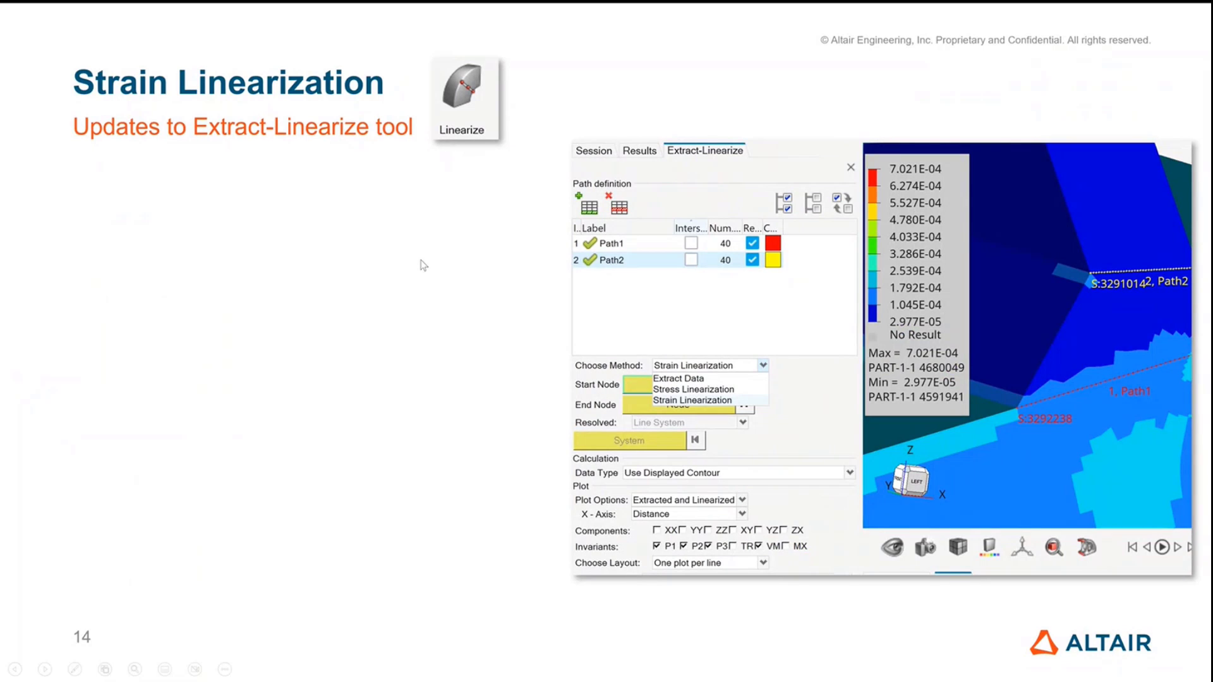
Reveal the first bullet of the "Strain Linearization" slide in the PowerPoint slide show
click(415, 276)
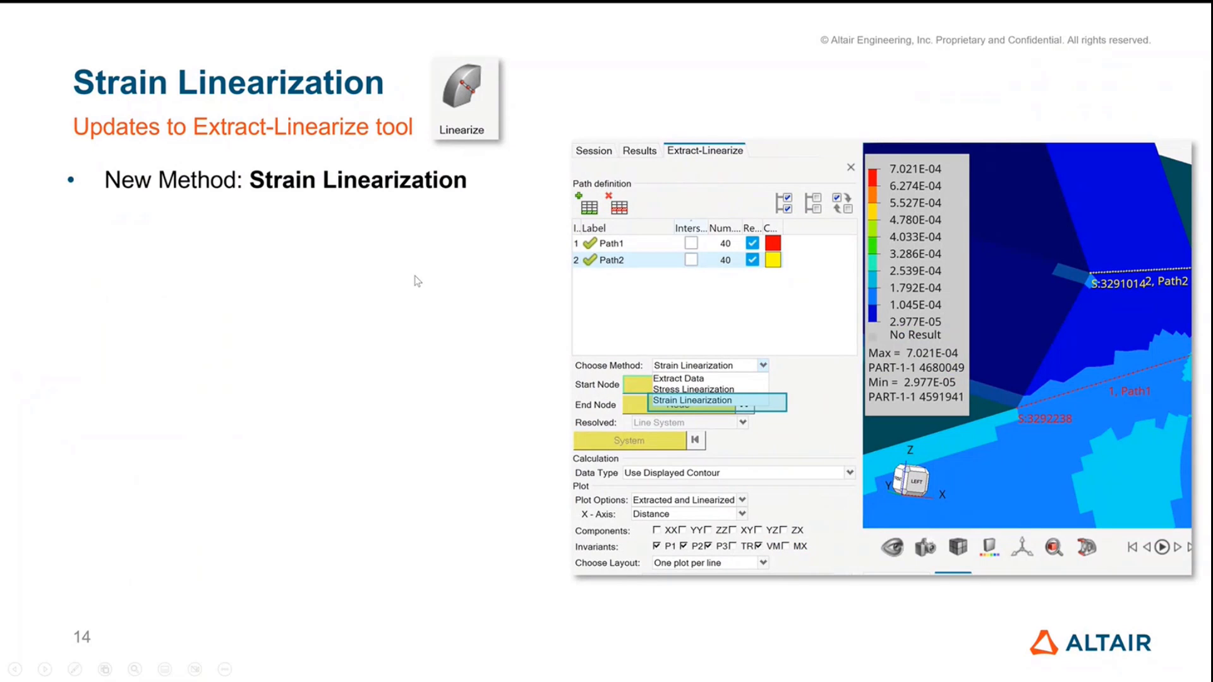